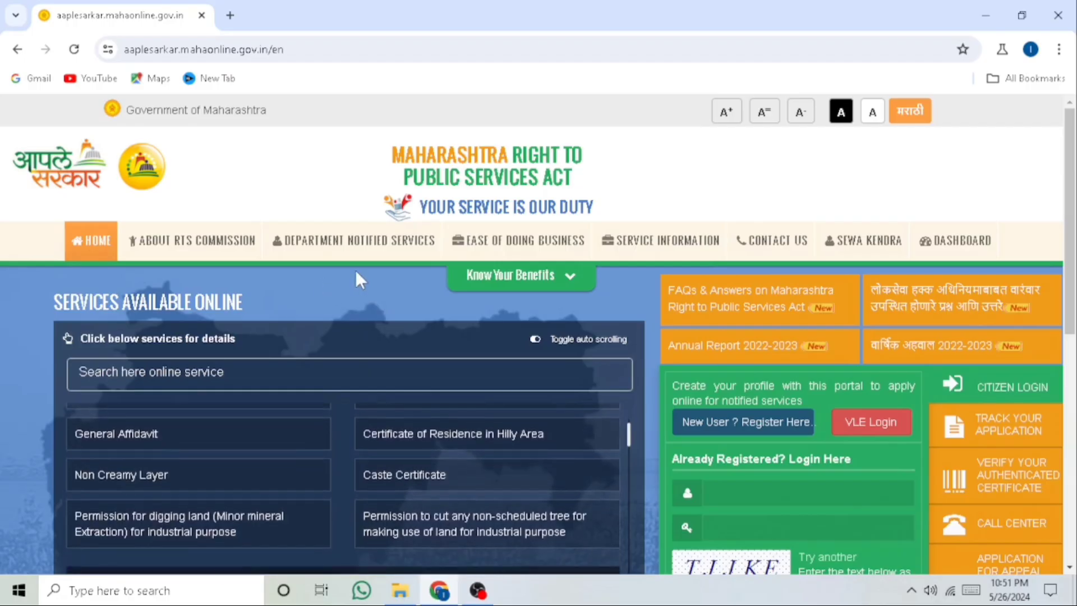
scroll(371, 250, "down", 1)
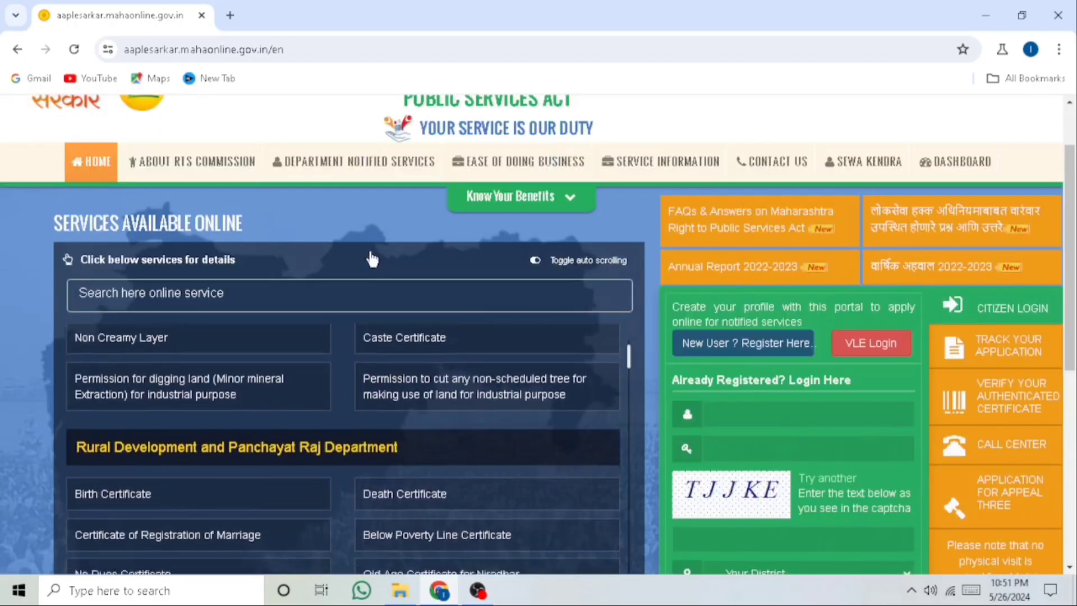
scroll(368, 258, "up", 1)
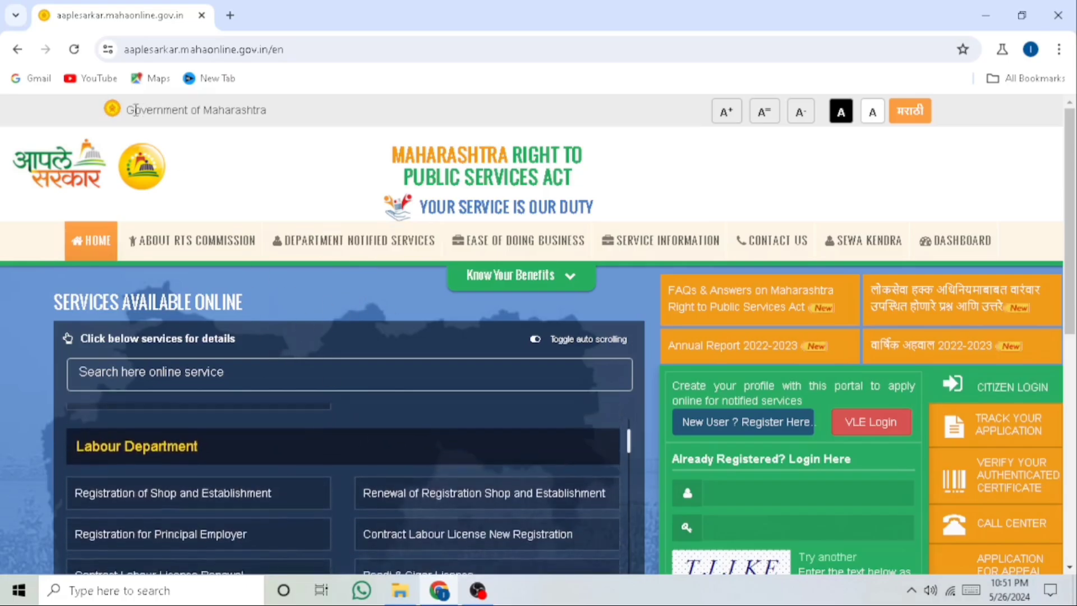
left_click_drag(125, 49, 356, 43)
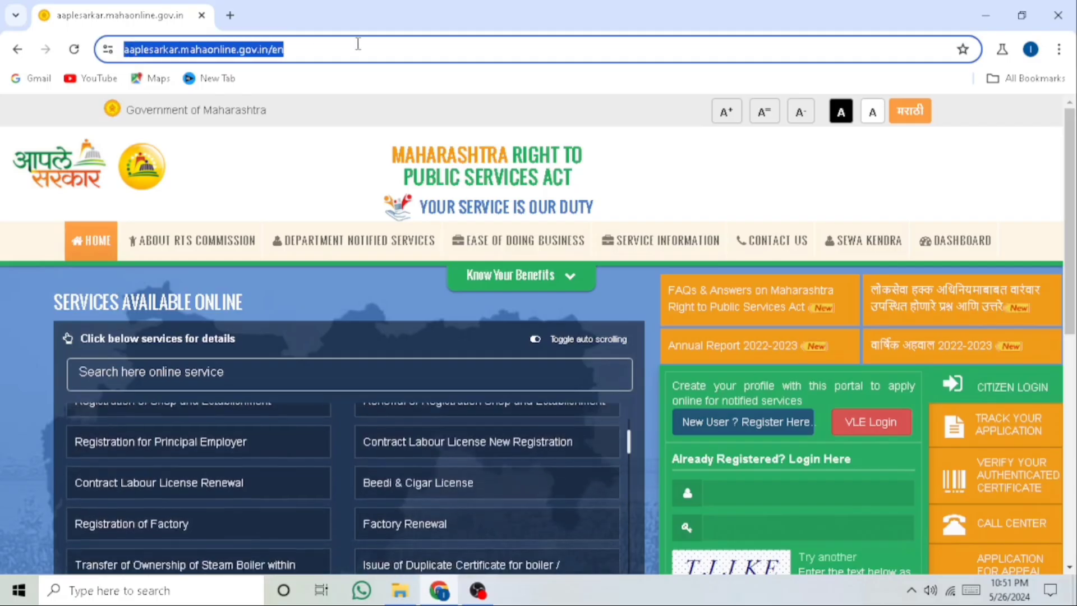
left_click(331, 193)
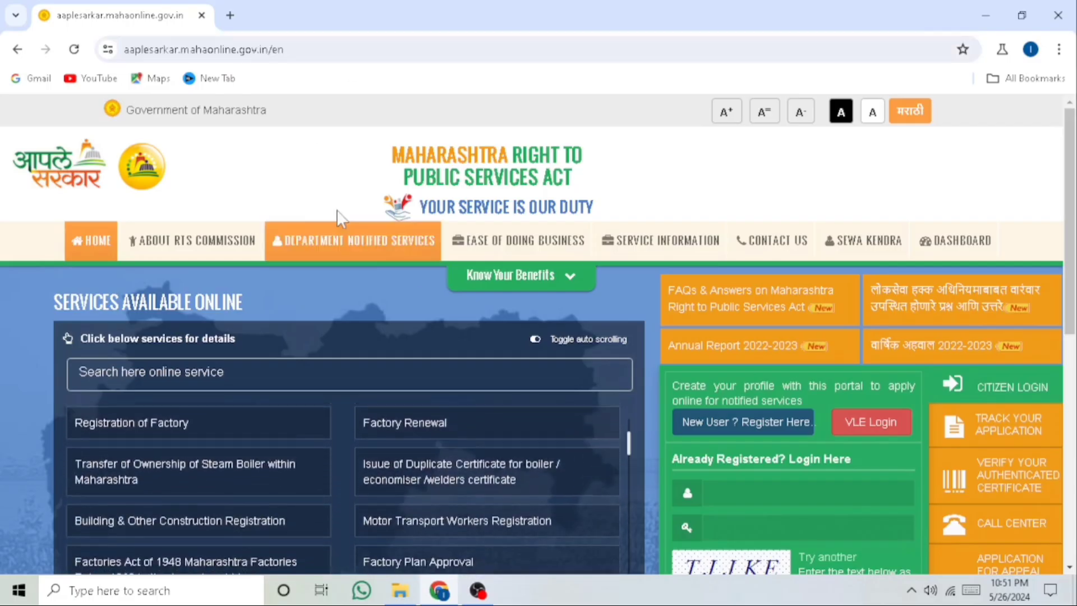
Choose the district in the login form for already registered citizens
scroll(676, 337, "down", 4)
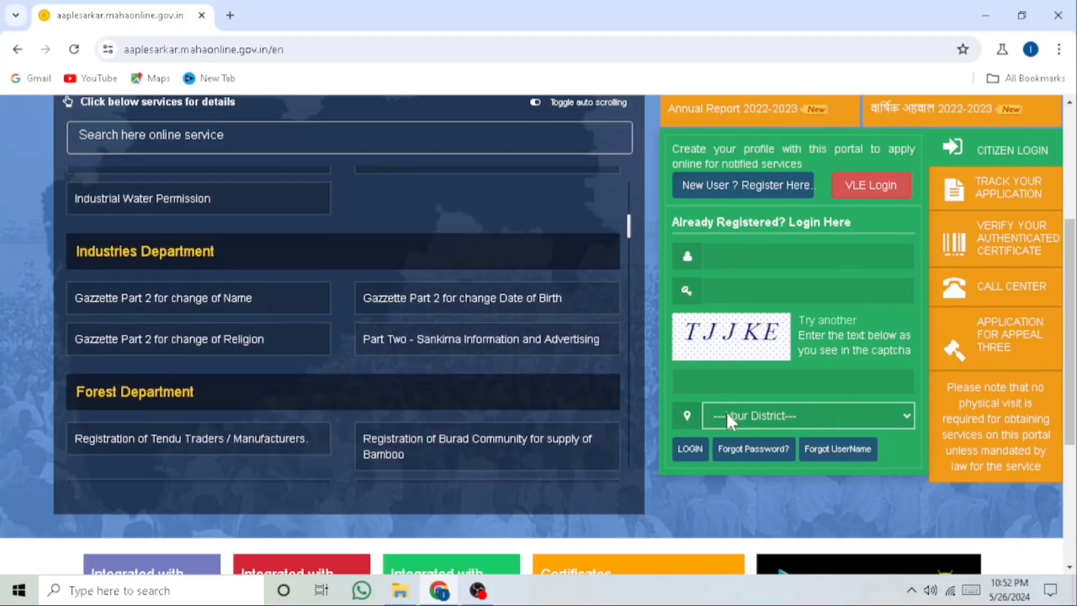
left_click(728, 415)
scroll(735, 258, "down", 5)
left_click(731, 245)
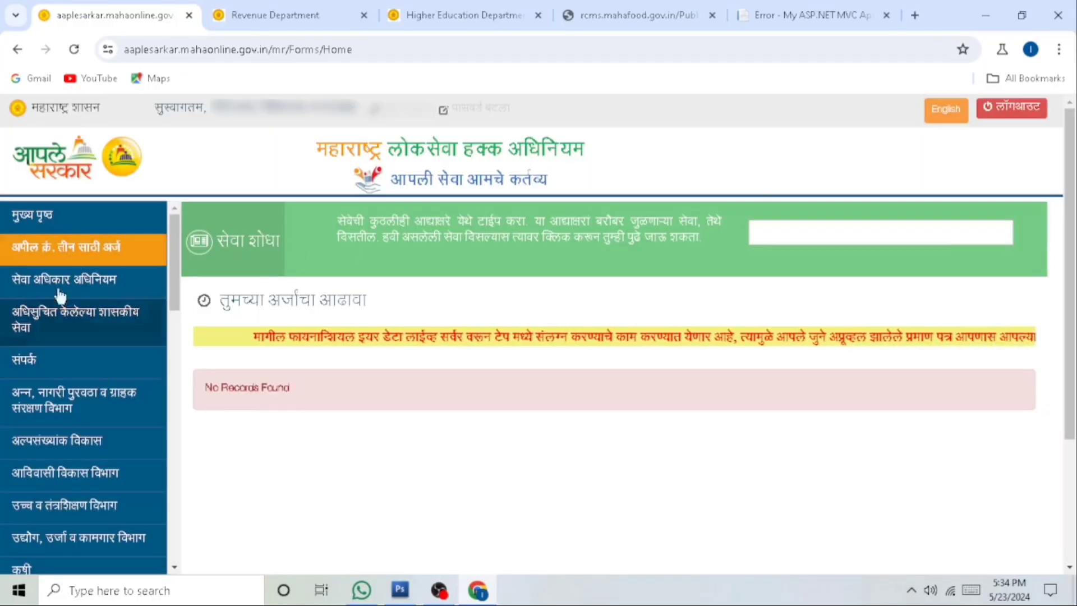
Open the सामाजिक न्याय व विशेष सहाय्य विभाग services, select ज्येष्ठ नागरिक प्रमाणपत्र and proceed
left_click_drag(172, 291, 141, 533)
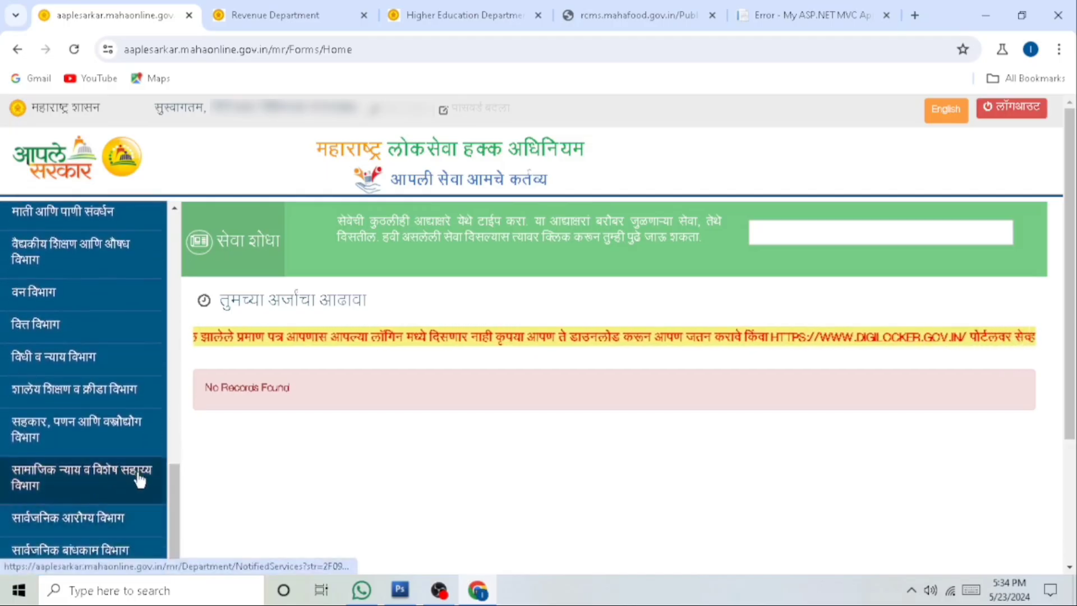
left_click(72, 483)
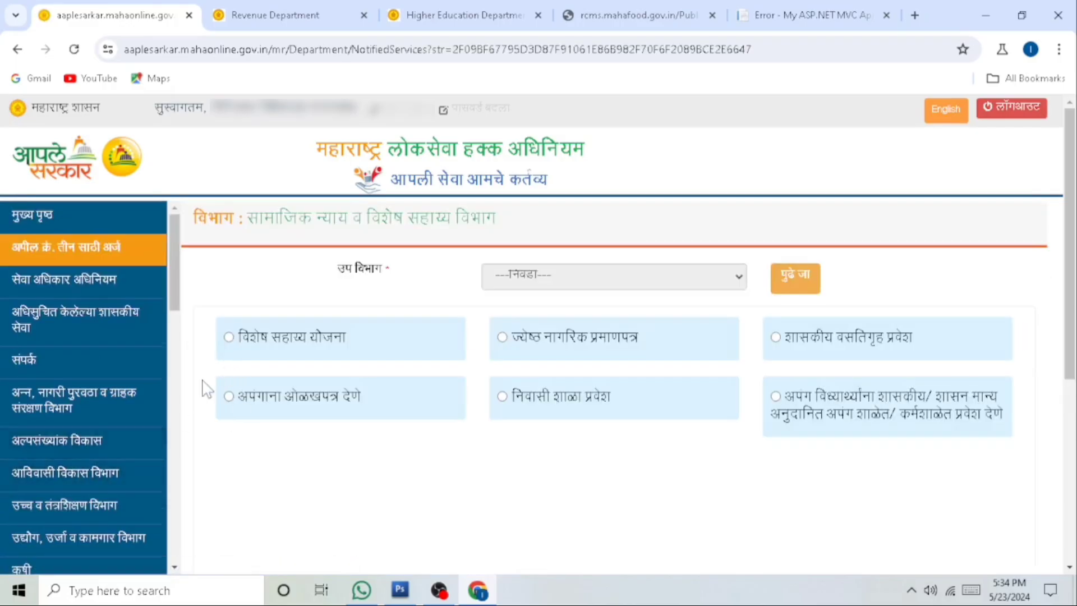
left_click_drag(516, 336, 673, 335)
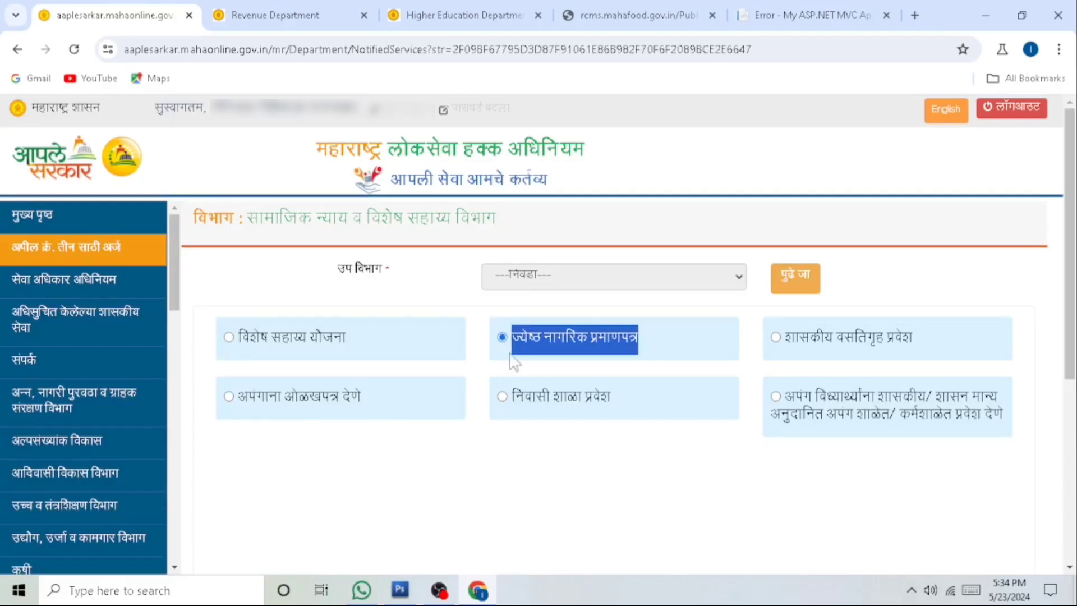
left_click(796, 279)
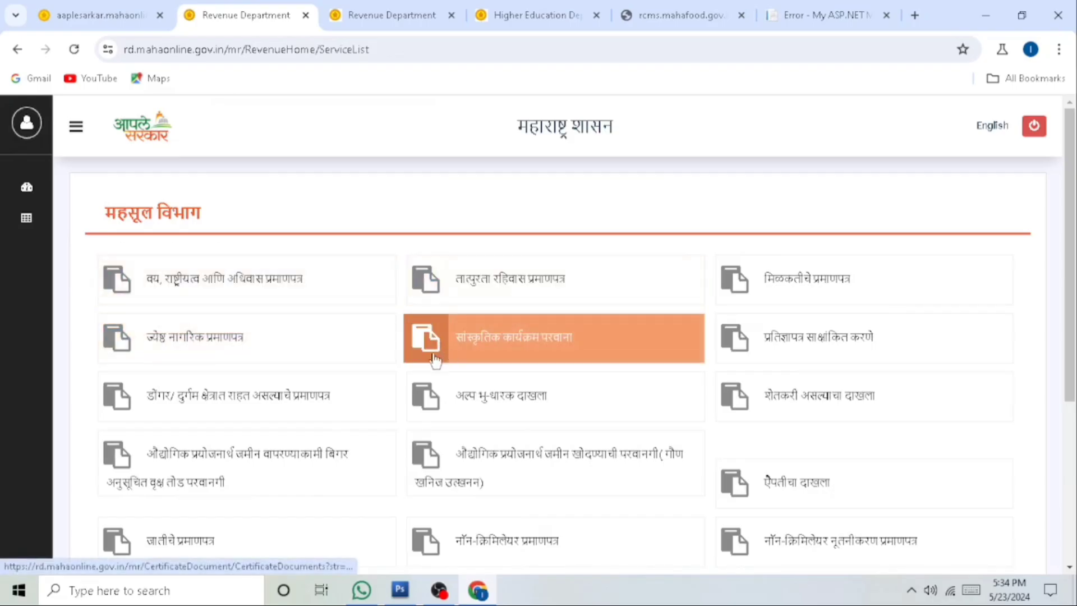
Choose ज्येष्ठ नागरिक प्रमाणपत्र among the महसूल विभाग services, review its required documents and continue to the application form
left_click(204, 350)
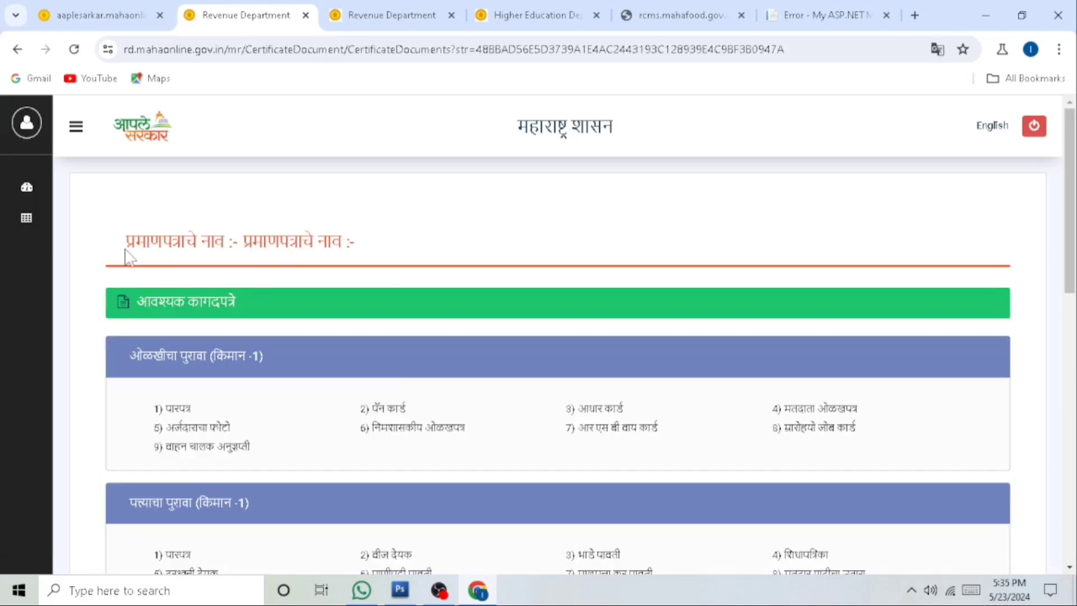
left_click_drag(127, 255, 365, 244)
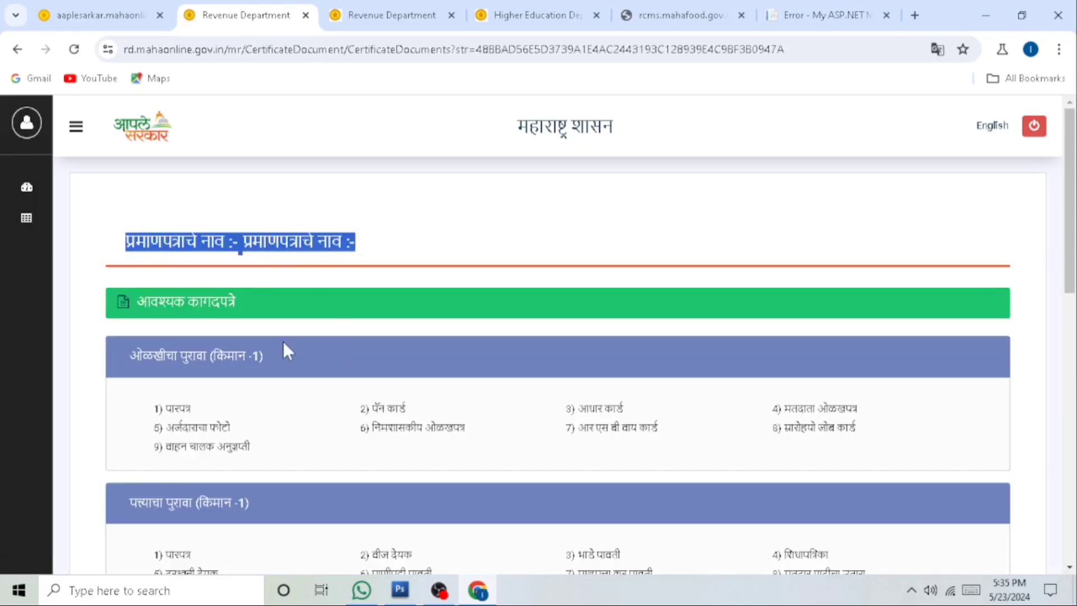
scroll(284, 343, "down", 1)
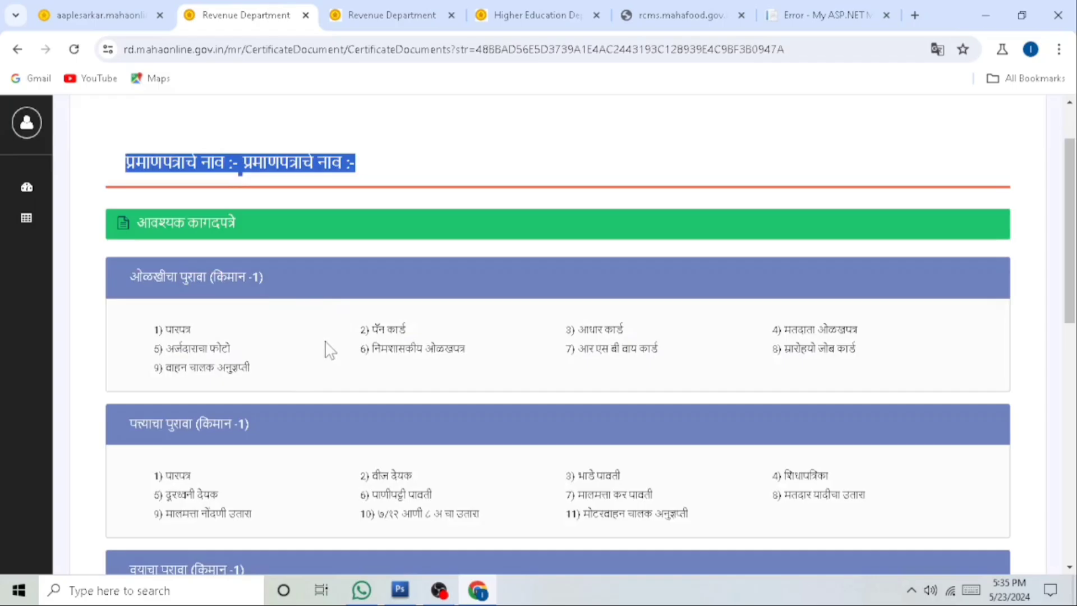
scroll(324, 342, "down", 1)
scroll(318, 334, "down", 5)
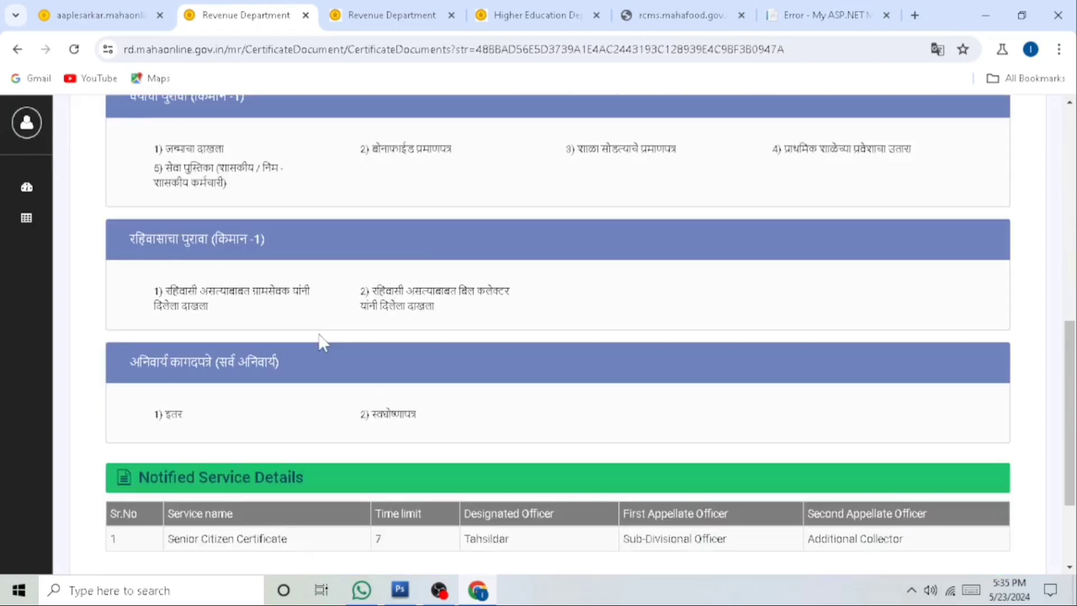
scroll(322, 341, "down", 2)
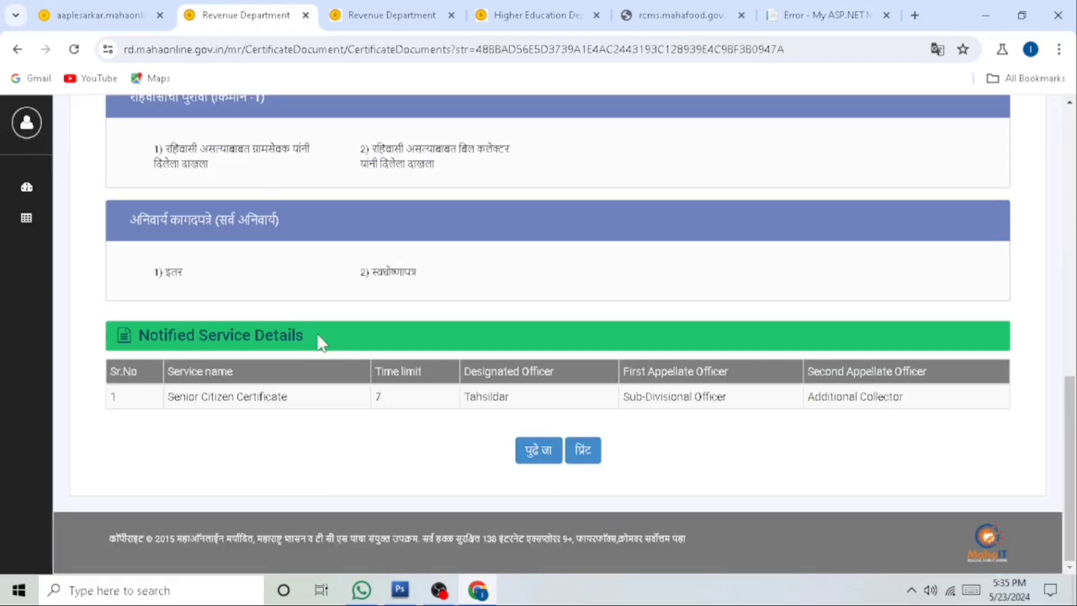
left_click(538, 457)
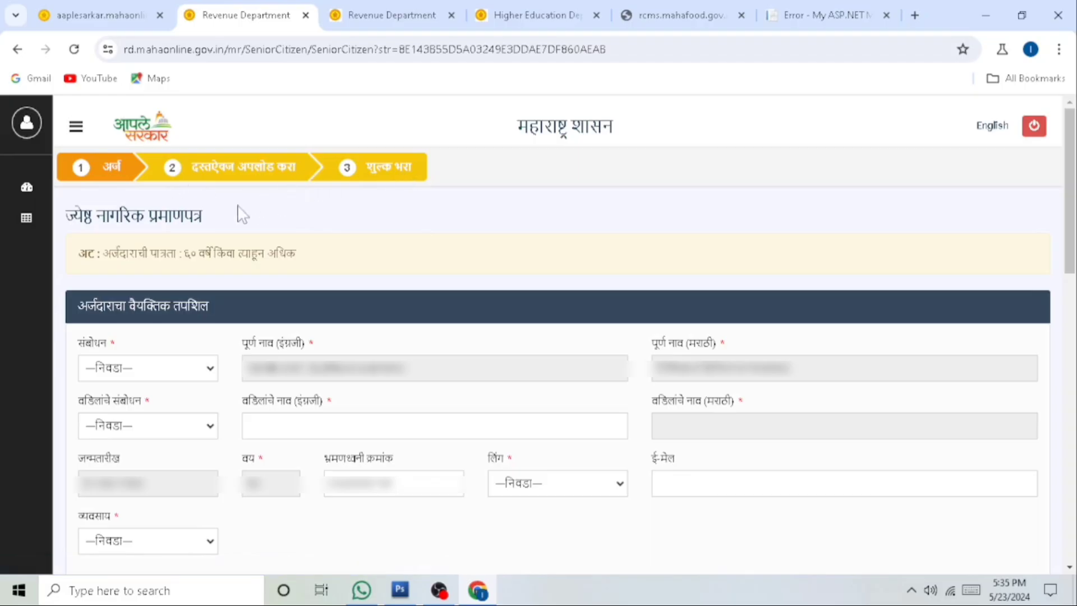
Review the certificate title and age condition, and set the applicant's salutation (संबोधन) to श्री
left_click_drag(66, 216, 224, 233)
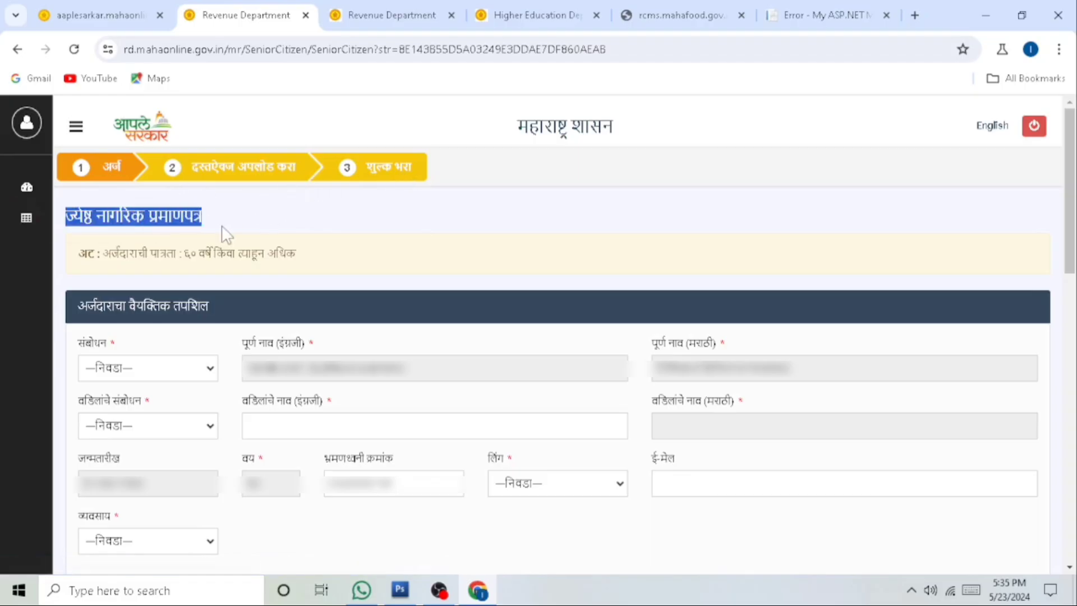
left_click_drag(104, 253, 309, 275)
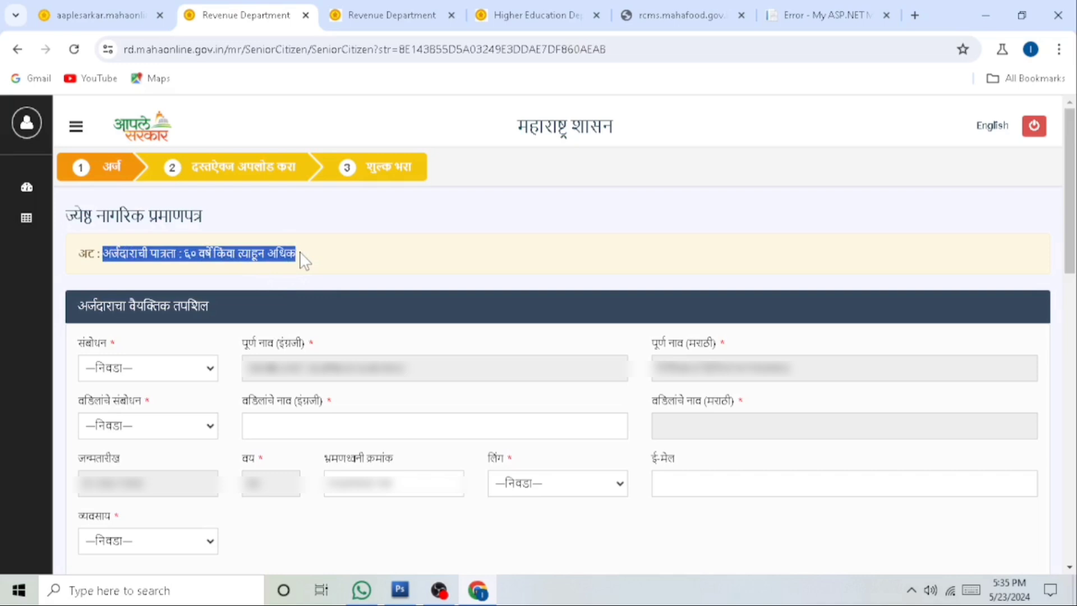
left_click_drag(85, 306, 198, 341)
left_click(156, 373)
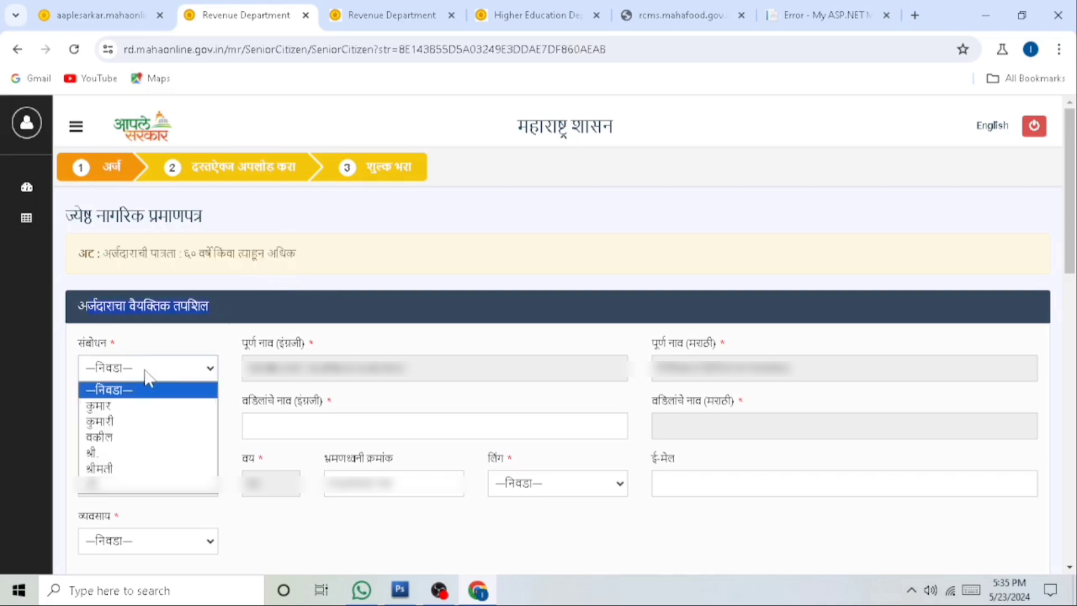
left_click(134, 441)
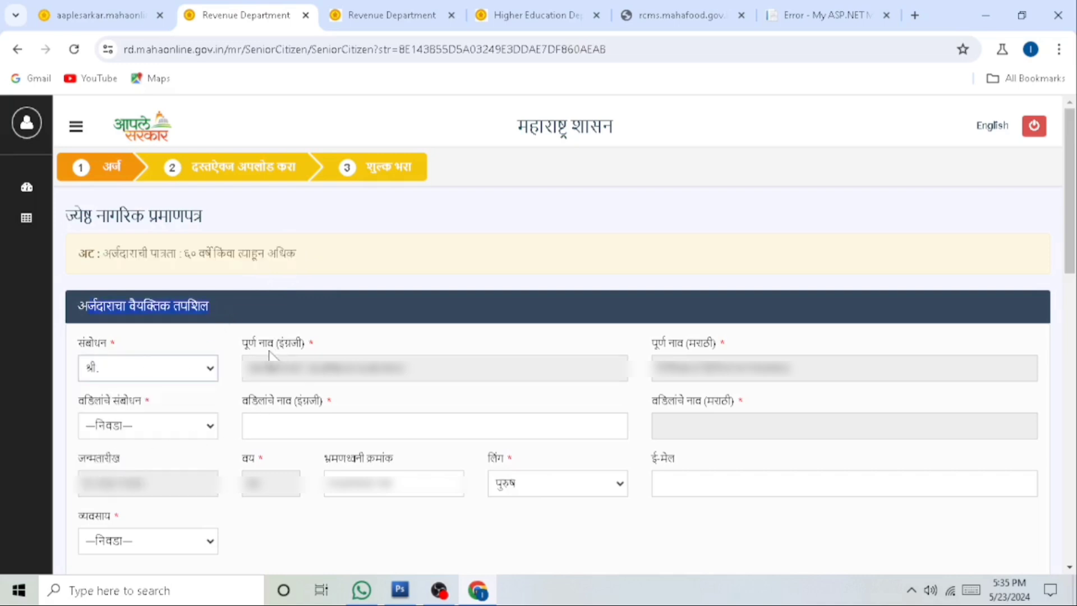
left_click_drag(244, 342, 325, 340)
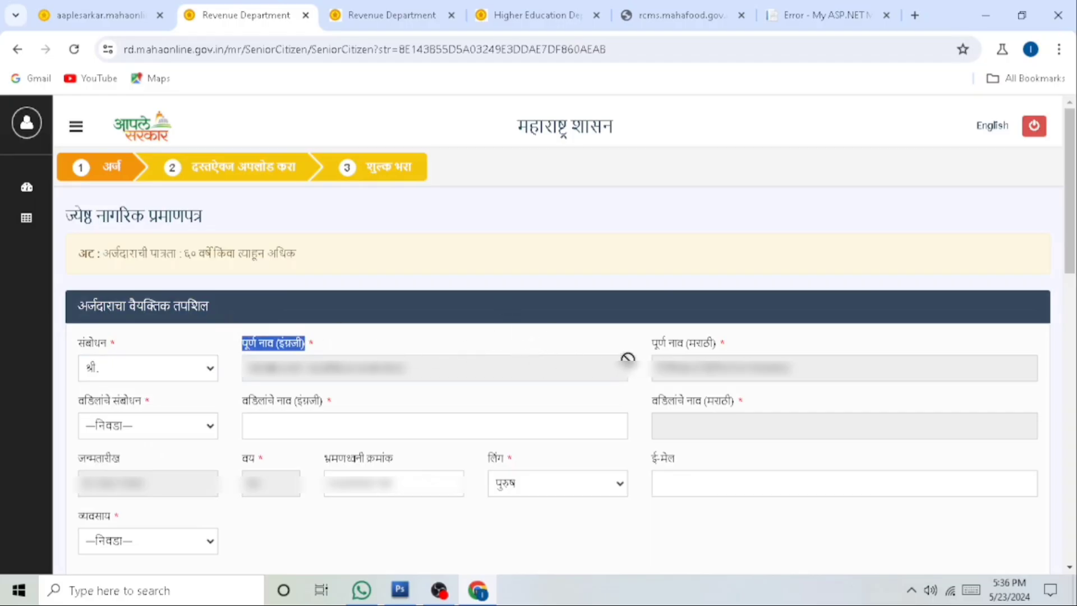
left_click_drag(648, 346, 728, 343)
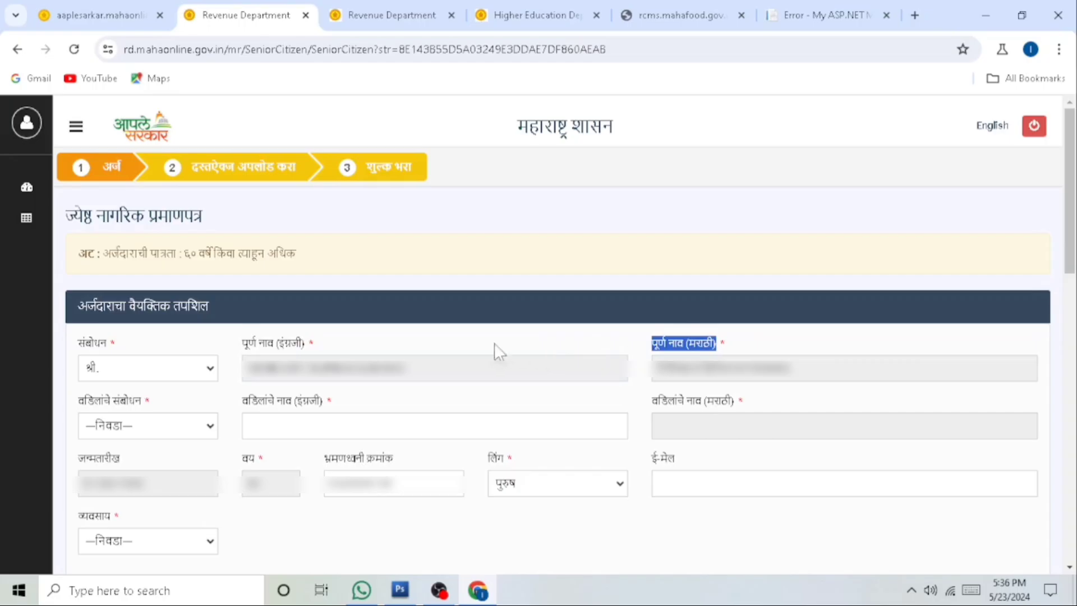
Set the father's salutation to श्री. and enter the father's full name in English
left_click_drag(76, 400, 168, 402)
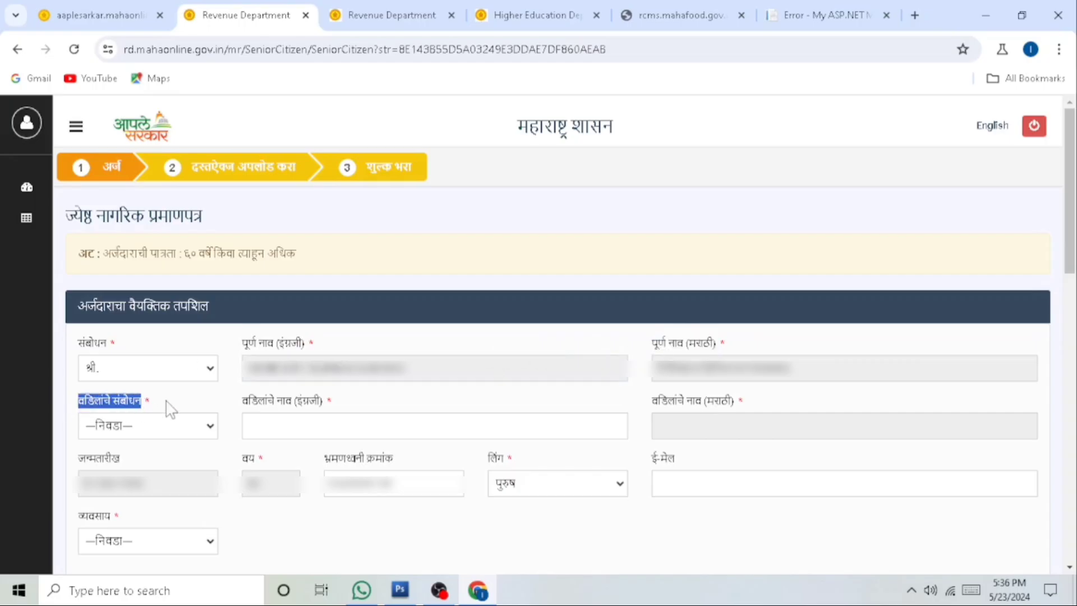
left_click(143, 426)
left_click(125, 464)
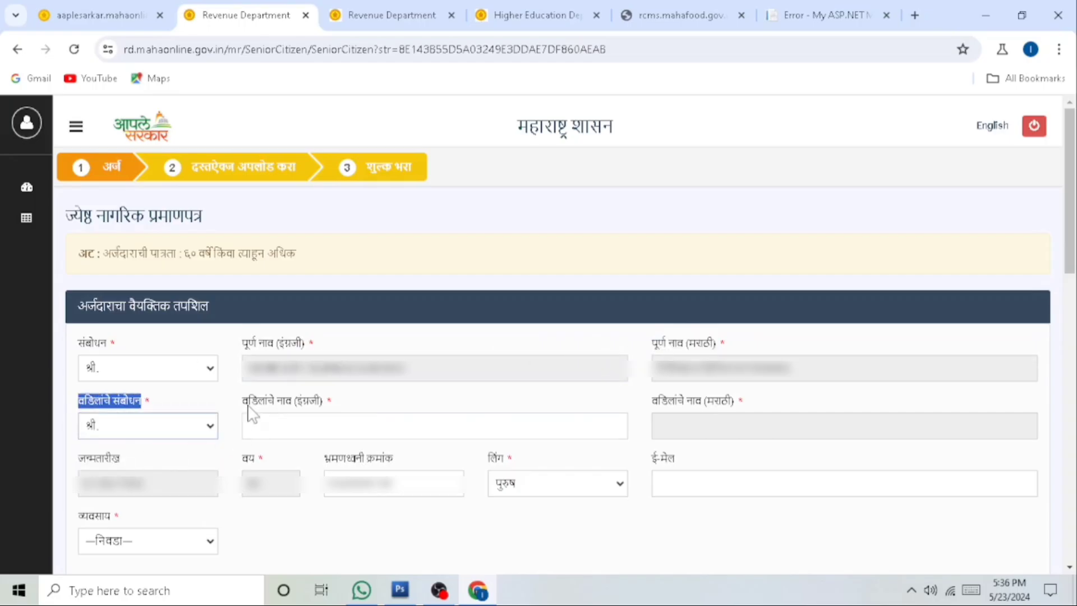
left_click_drag(248, 408, 331, 423)
left_click(325, 428)
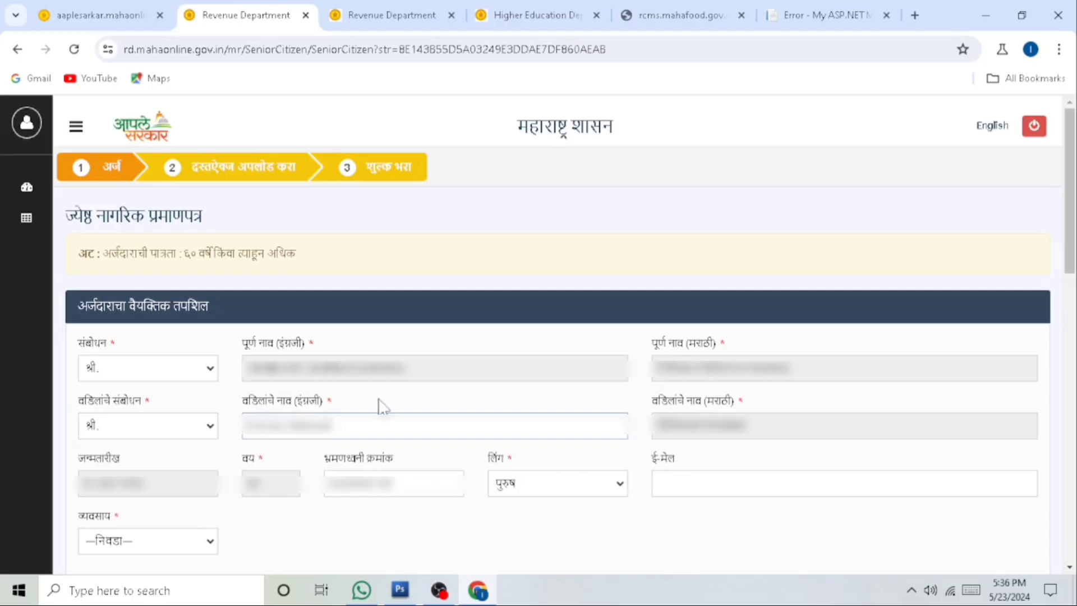
left_click_drag(650, 405, 743, 404)
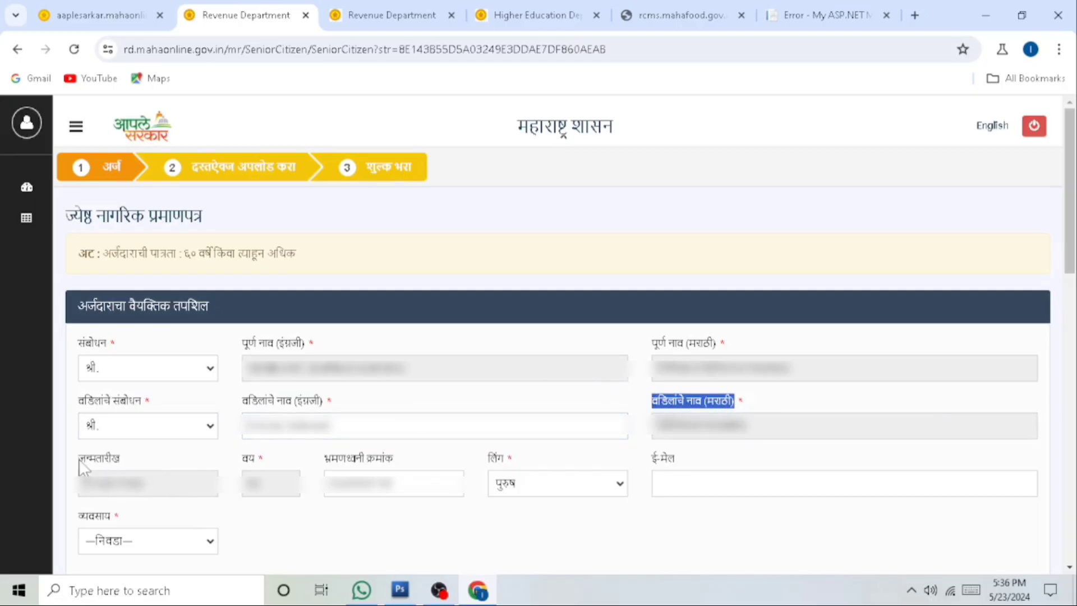
Set the applicant's gender (लिंग) to पुरुष and occupation (व्यवसाय) to मोलमजूरी
left_click_drag(78, 459, 145, 463)
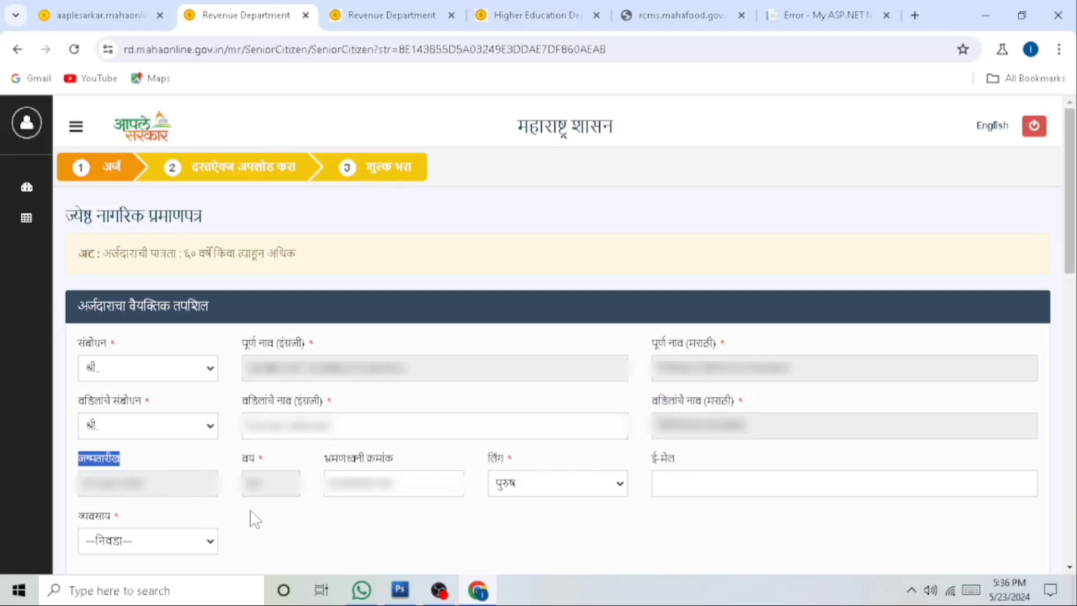
left_click_drag(243, 458, 416, 463)
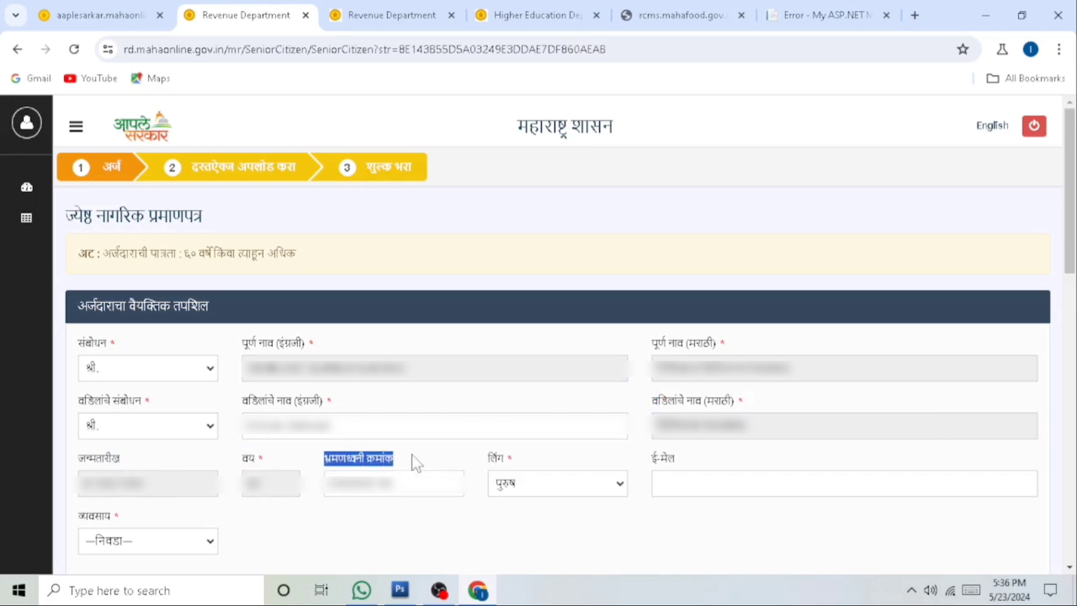
left_click(530, 490)
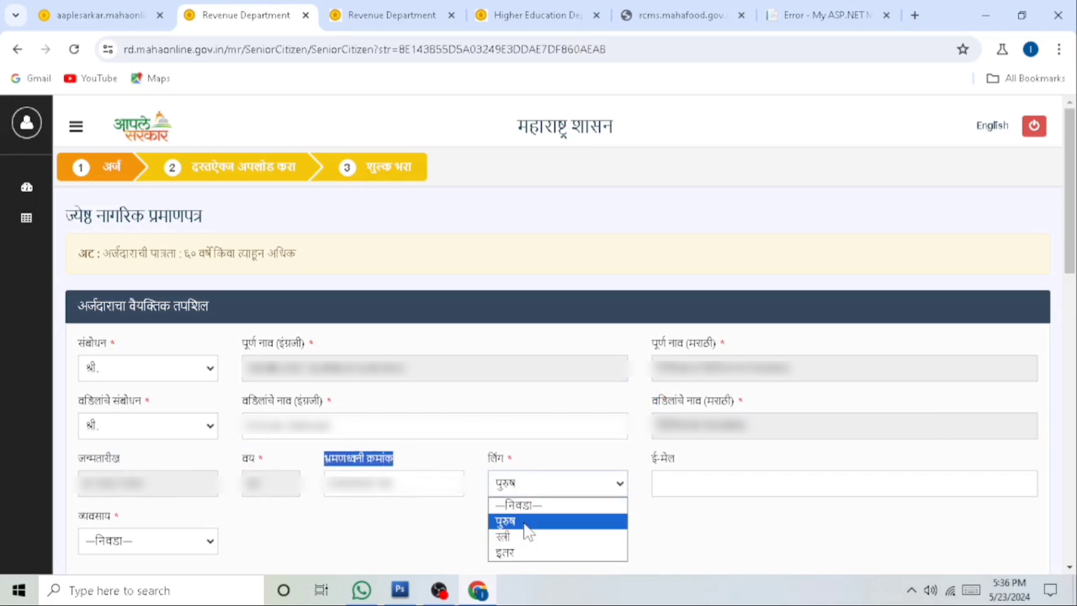
left_click(530, 518)
left_click_drag(646, 461, 698, 456)
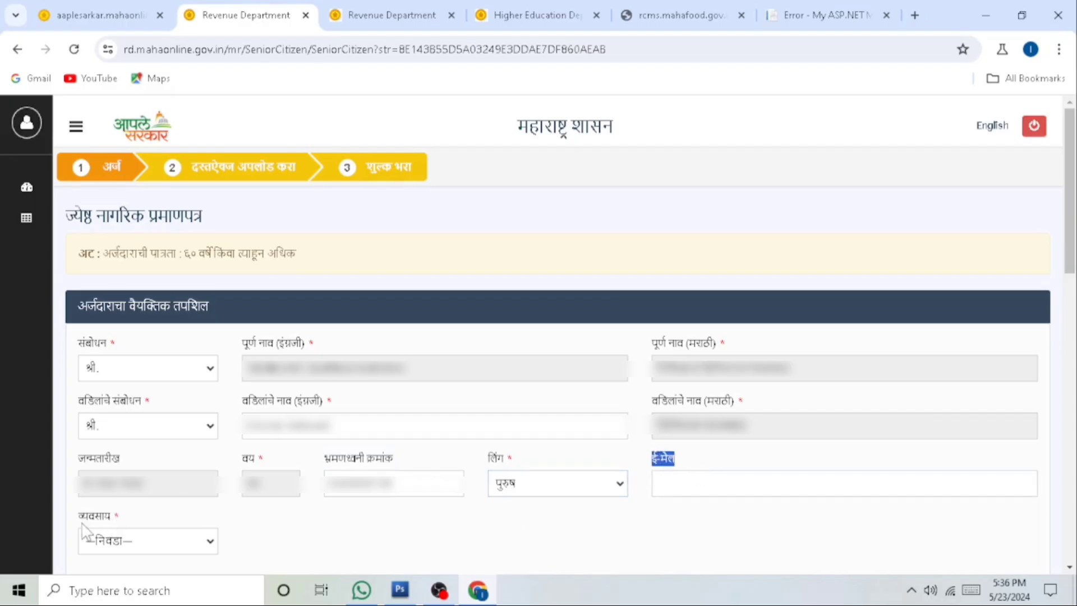
left_click_drag(83, 531, 161, 546)
left_click(161, 546)
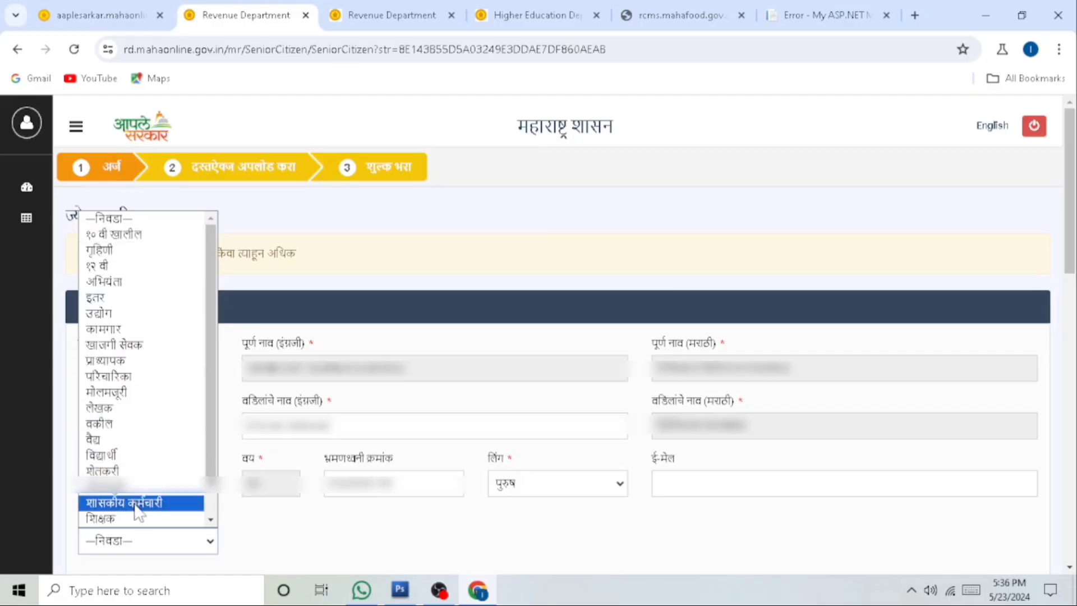
left_click(122, 393)
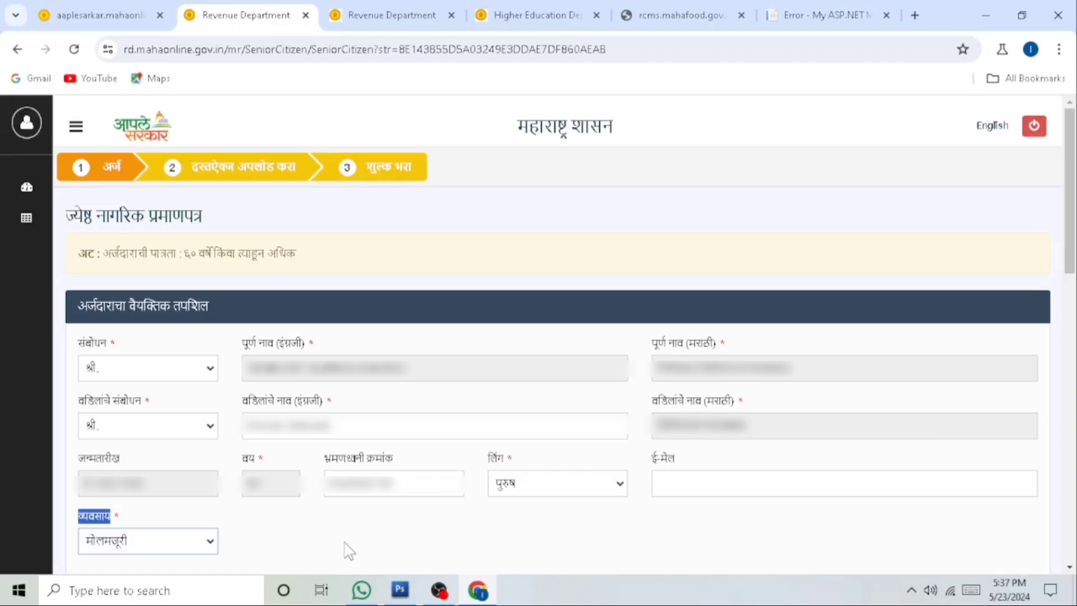
Enter the applicant's house number (घर क्रं.) in the residence details (अर्जदाराच्या निवासाचा तपशिल)
scroll(349, 551, "down", 6)
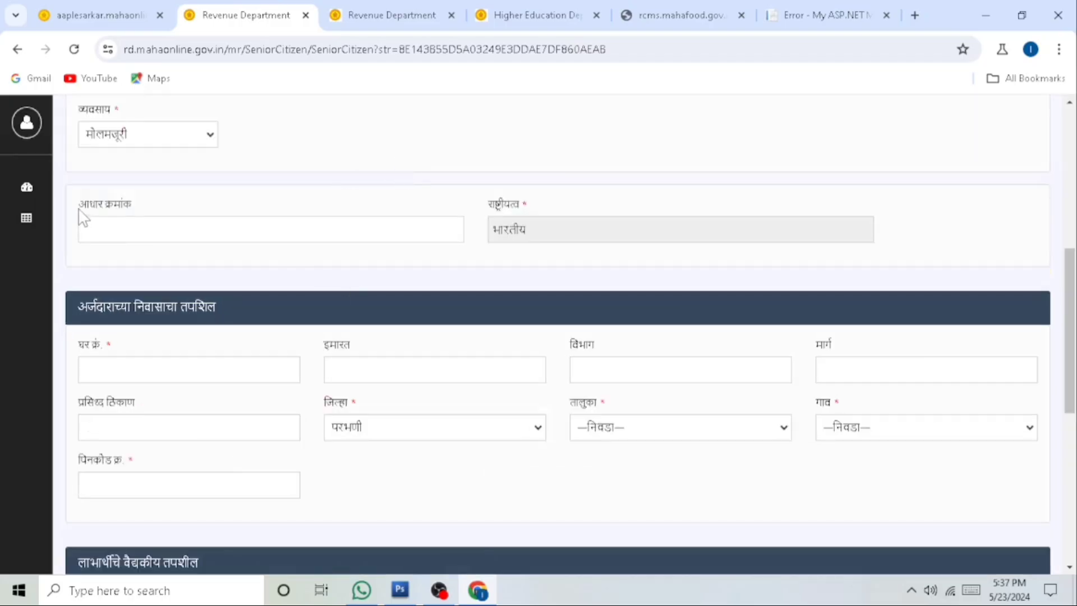
left_click_drag(78, 209, 144, 213)
left_click_drag(78, 313, 115, 309)
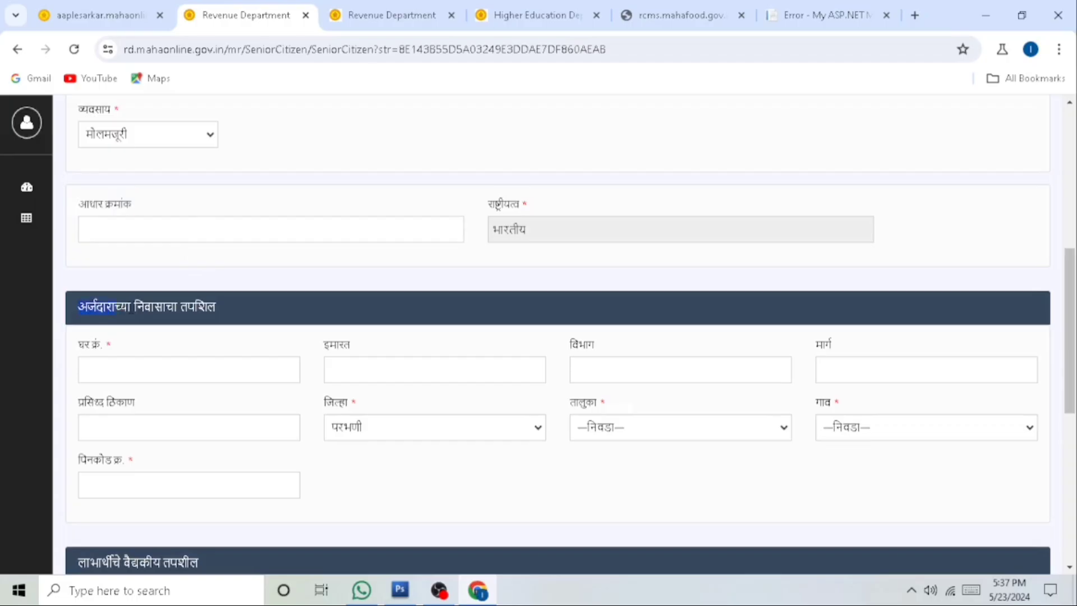
left_click(208, 369)
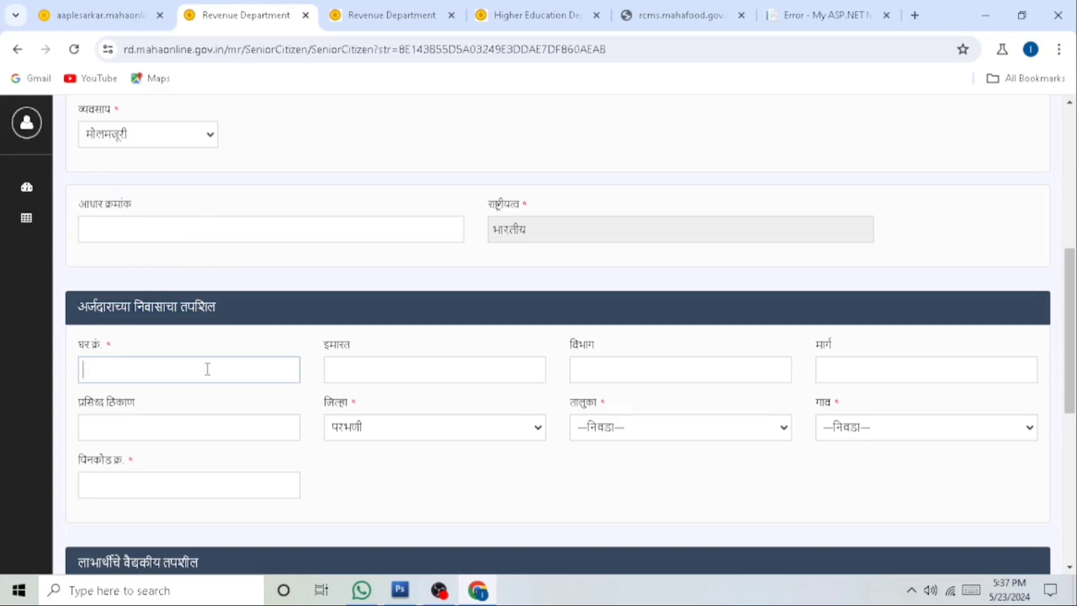
key("BackSpace")
left_click(357, 490)
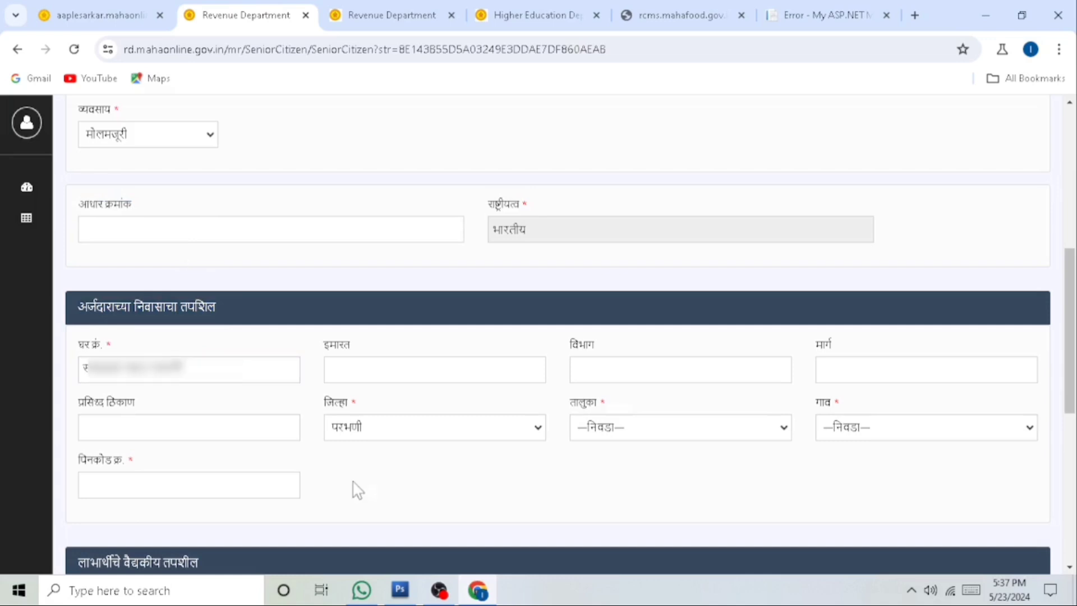
Review the इमारत, विभाग and मार्ग address fields and set the residence taluka (तालुका) to परभणी
left_click_drag(324, 345, 410, 349)
left_click_drag(573, 351, 676, 359)
left_click_drag(818, 353, 845, 347)
left_click(452, 513)
double_click(346, 403)
double_click(580, 403)
left_click(643, 434)
left_click(591, 339)
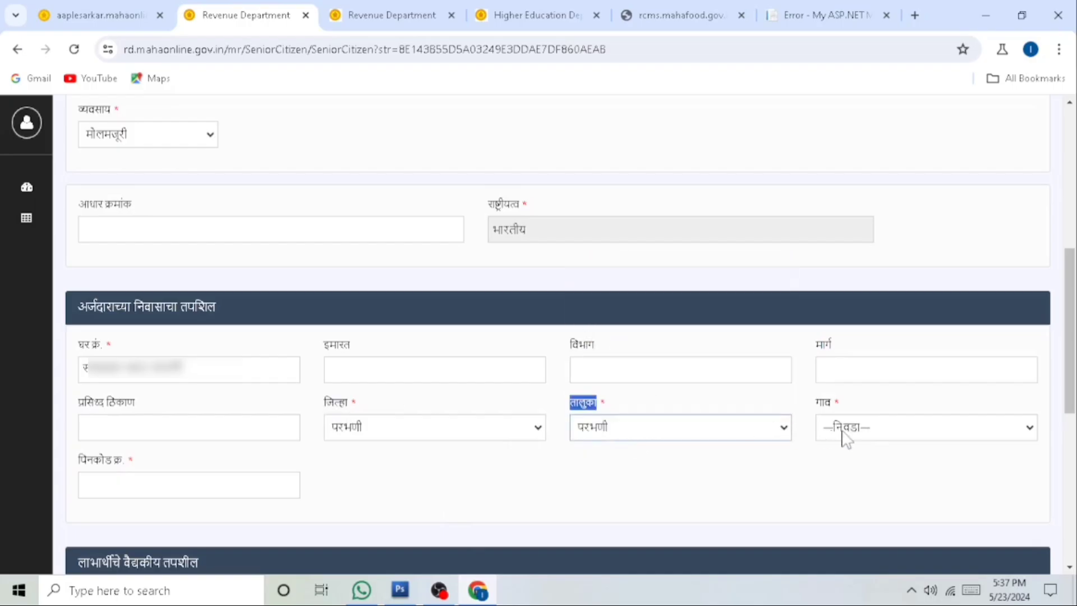
Set the village (गाव) of the applicant's residence to परभणी
double_click(823, 403)
left_click(873, 433)
scroll(855, 171, "down", 10)
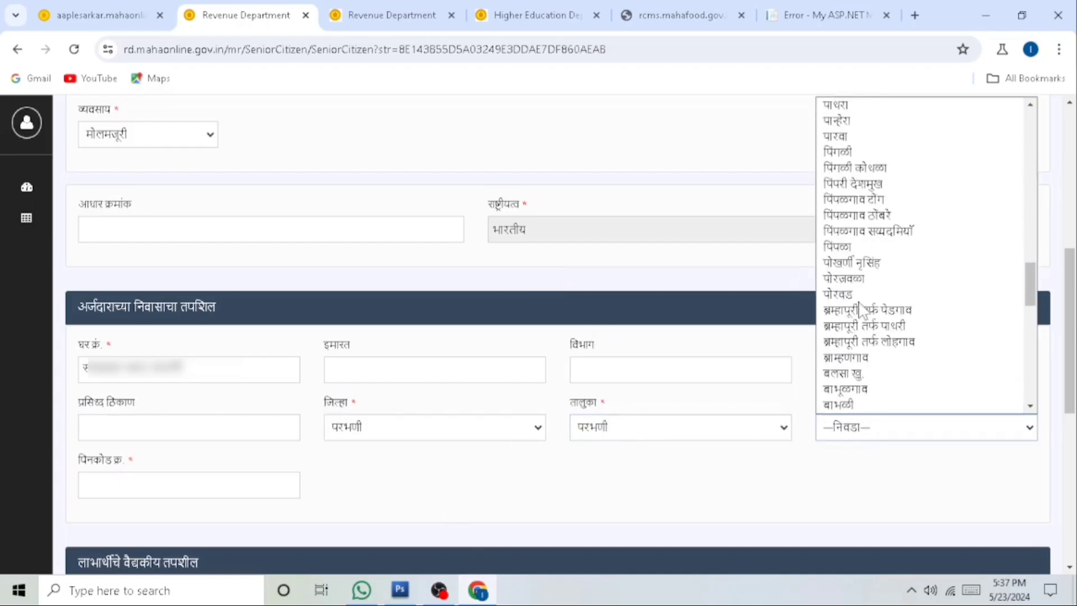
scroll(847, 241, "up", 3)
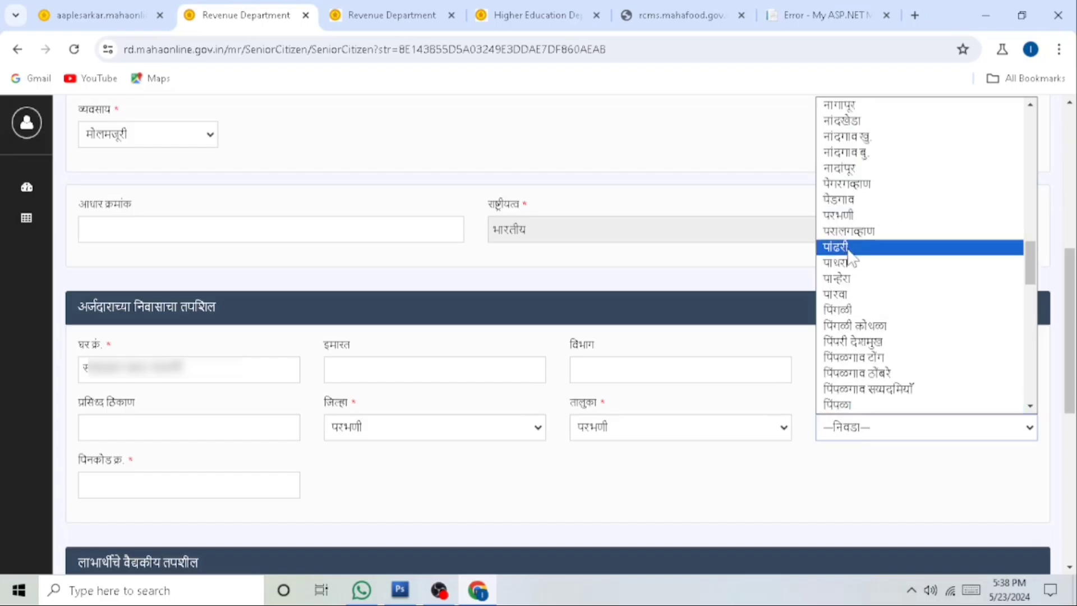
left_click(843, 220)
left_click(478, 496)
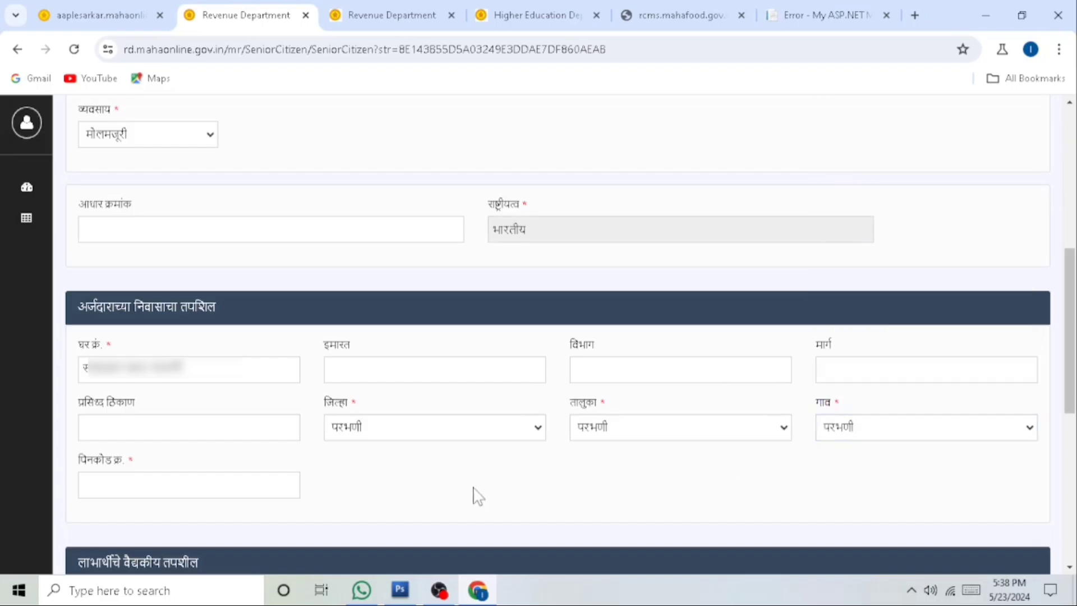
Enter the postal code (पिनकोड क्र.) of the applicant's residence
left_click_drag(85, 468, 172, 472)
left_click(171, 474)
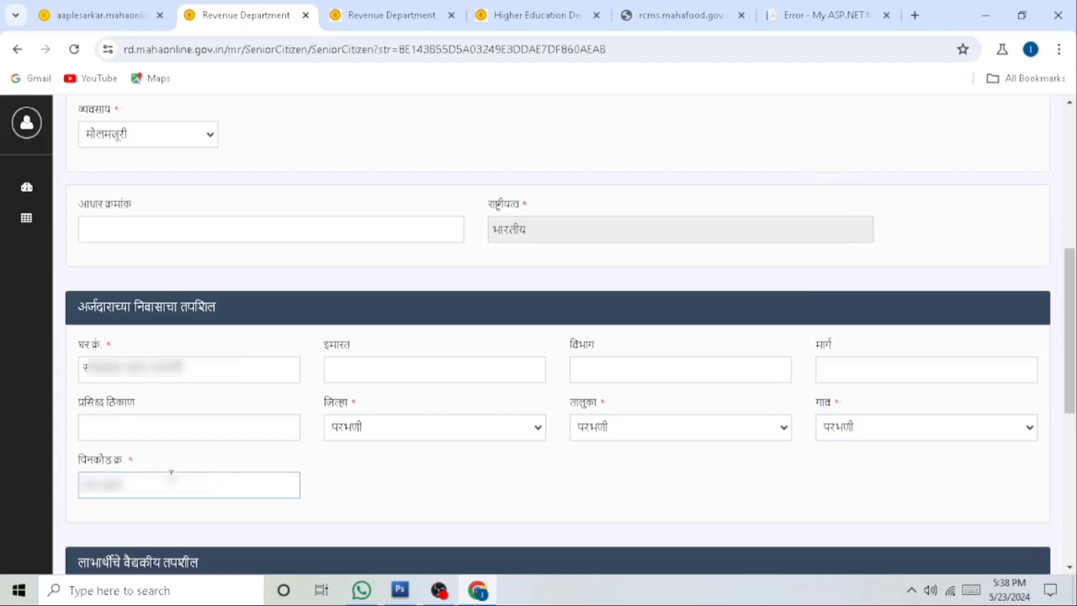
left_click(362, 523)
Set the beneficiary's blood group (रक्तगट) to A+ in the medical details
scroll(365, 524, "down", 7)
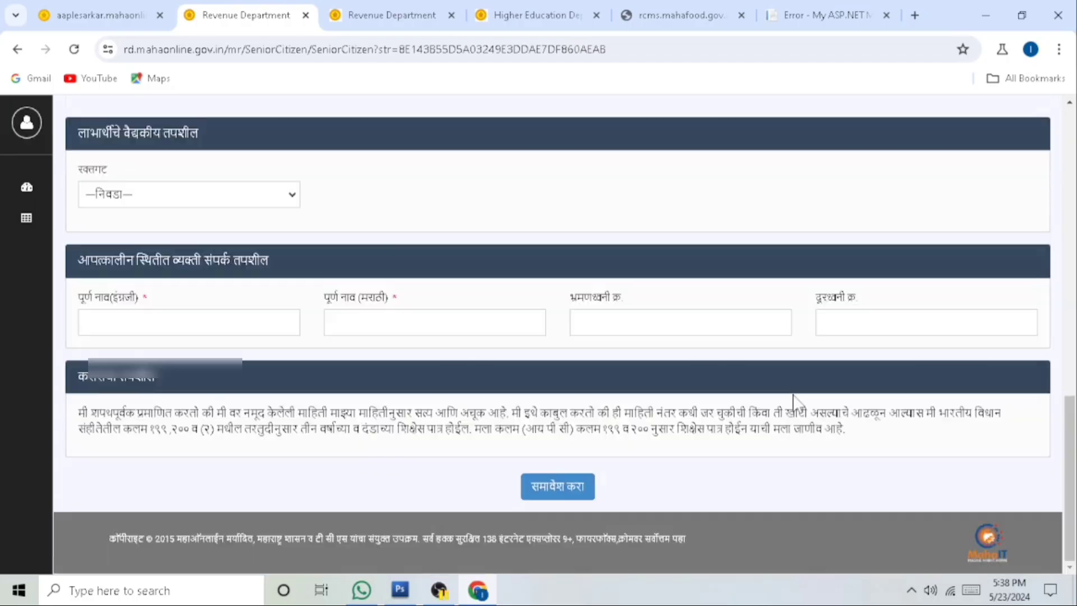
left_click_drag(85, 174, 147, 183)
left_click(135, 196)
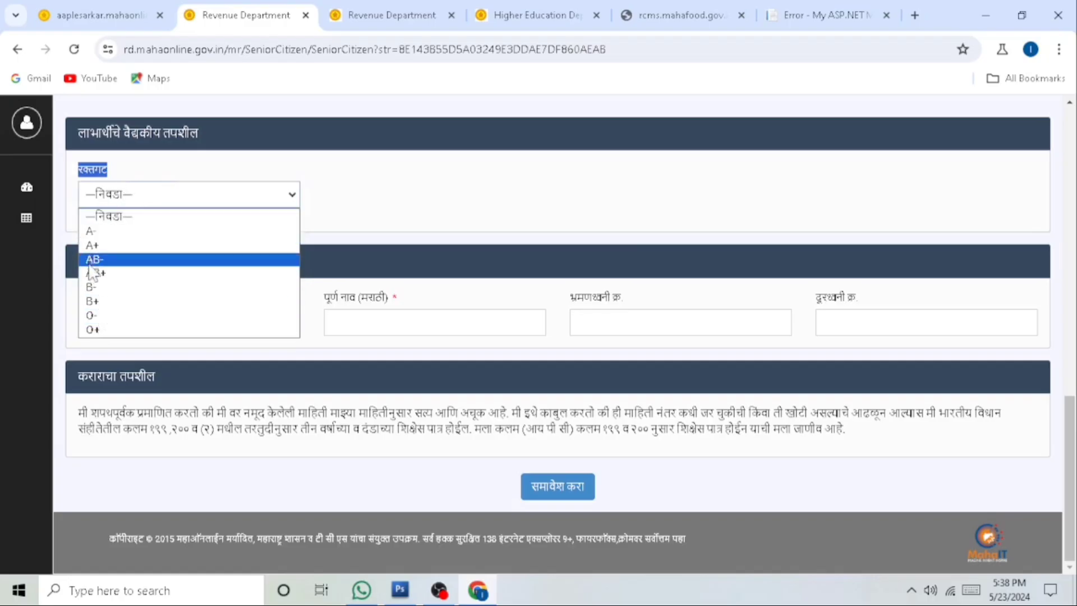
left_click(91, 245)
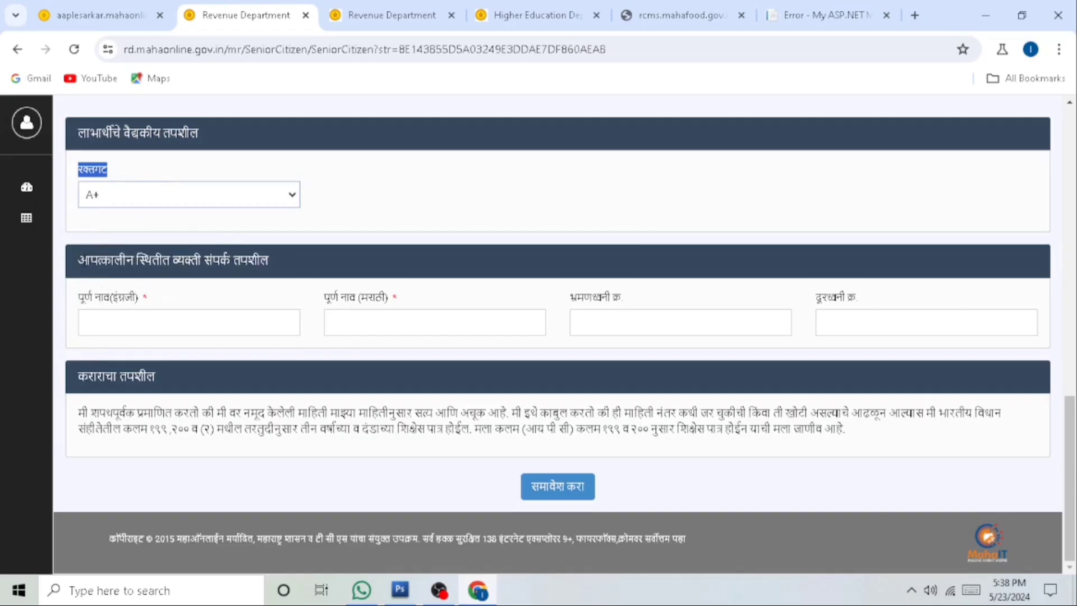
left_click(337, 220)
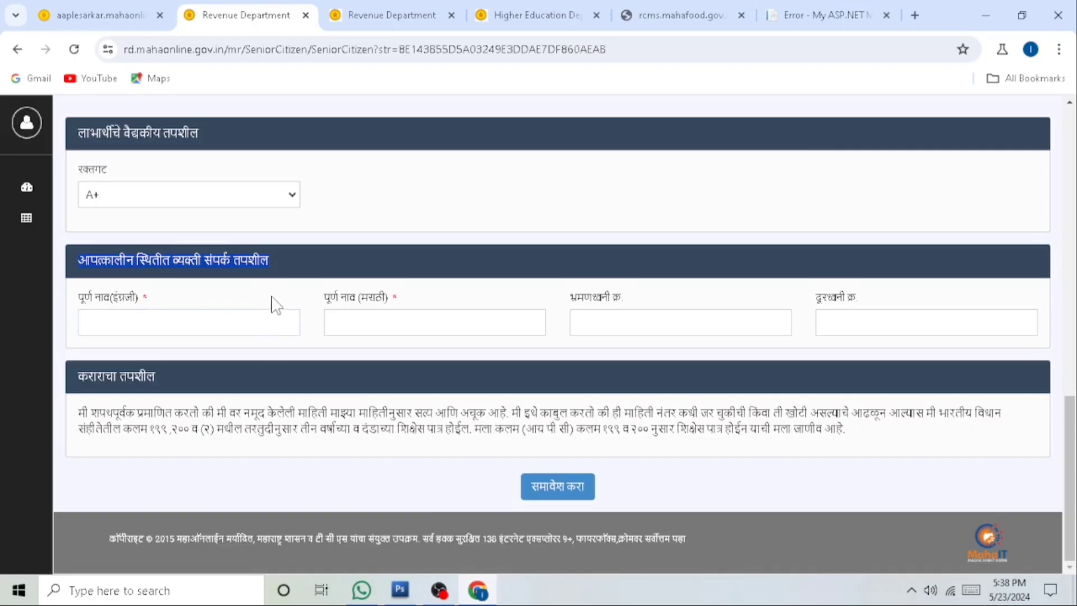
Enter the emergency contact's full name in English and fill in their mobile number (भ्रमणध्वनी क्र.)
left_click_drag(79, 296, 147, 300)
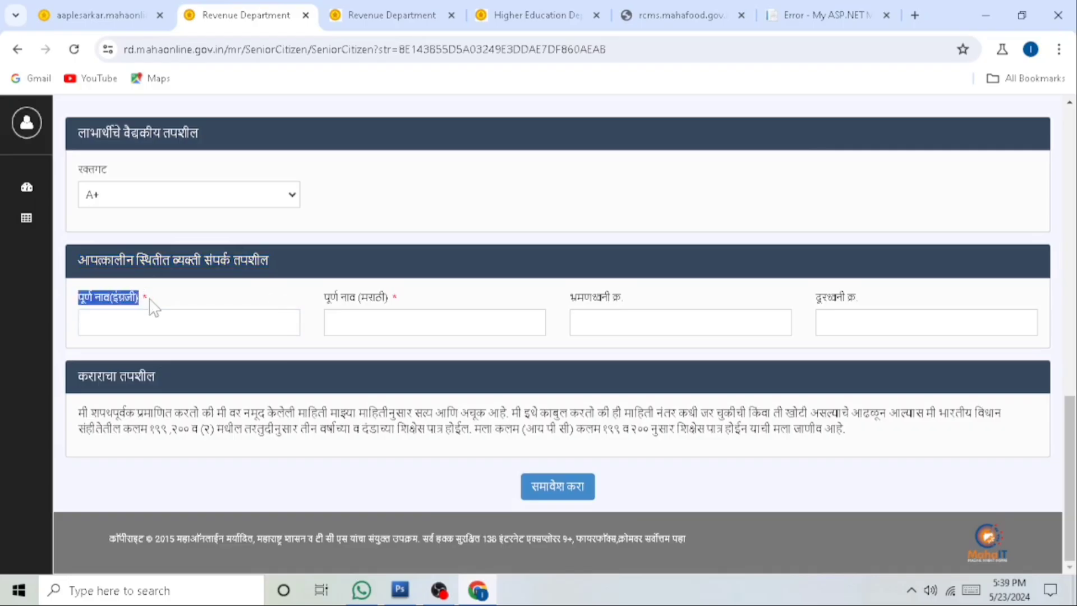
left_click(181, 323)
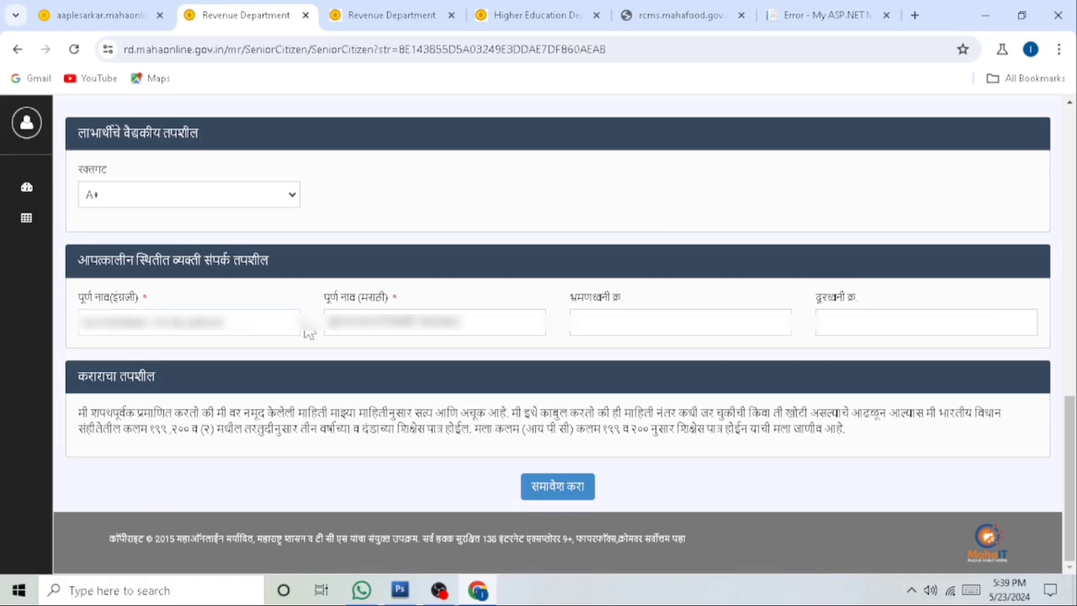
left_click_drag(326, 298, 410, 305)
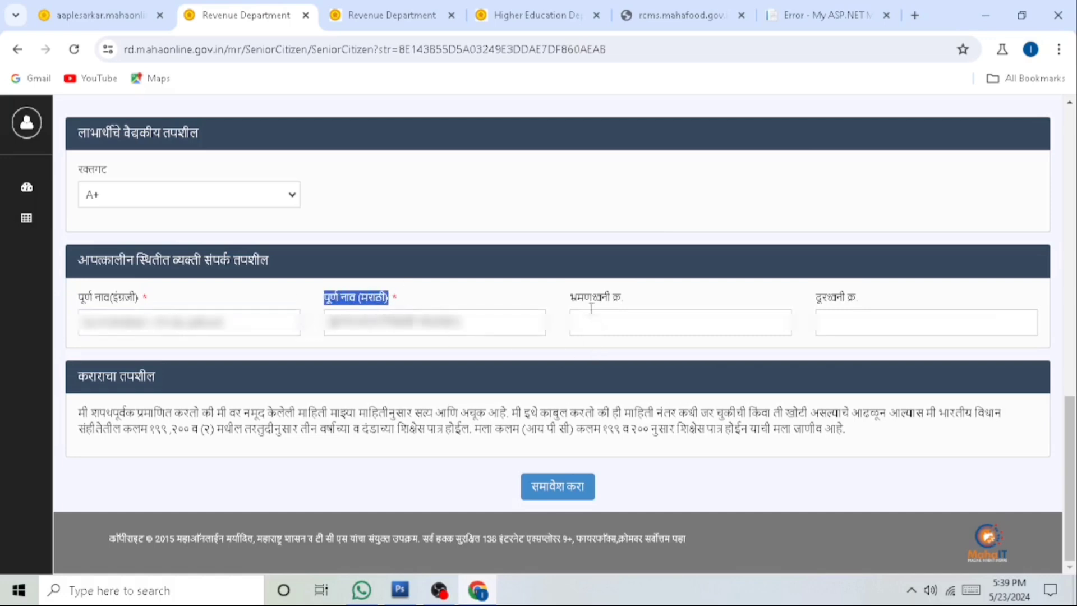
left_click_drag(574, 306, 654, 305)
left_click(654, 329)
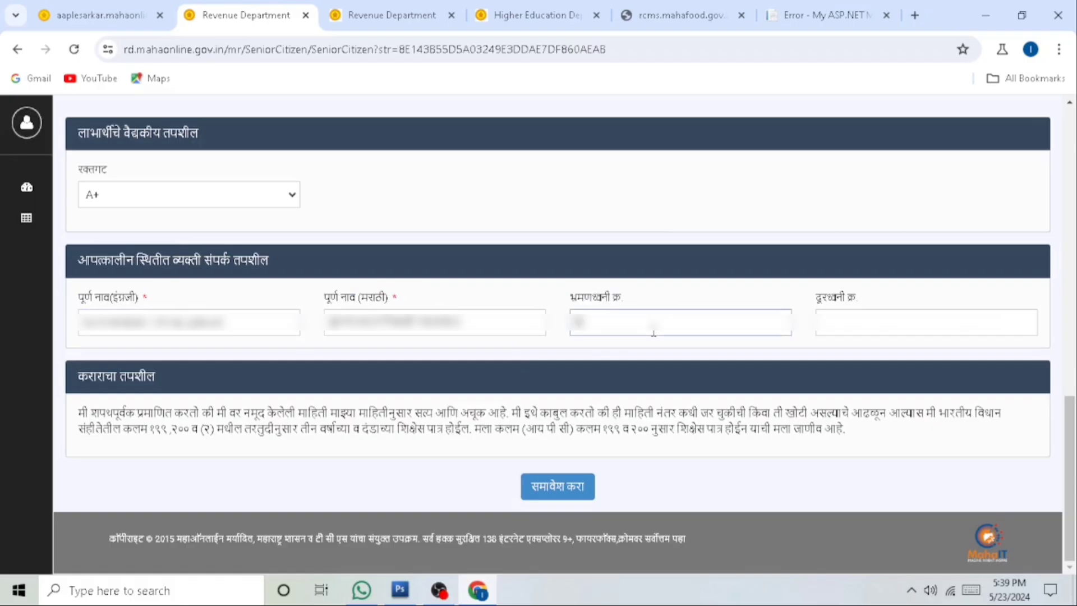
type("????????")
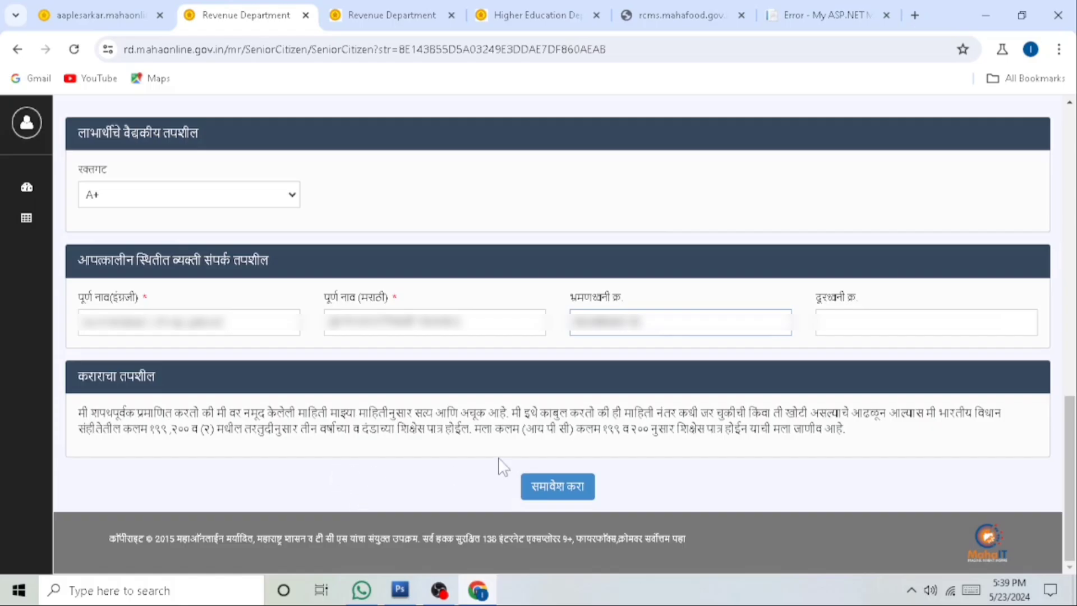
Submit the completed application form, accept the final-correction notice and continue to the document upload stage
left_click(565, 493)
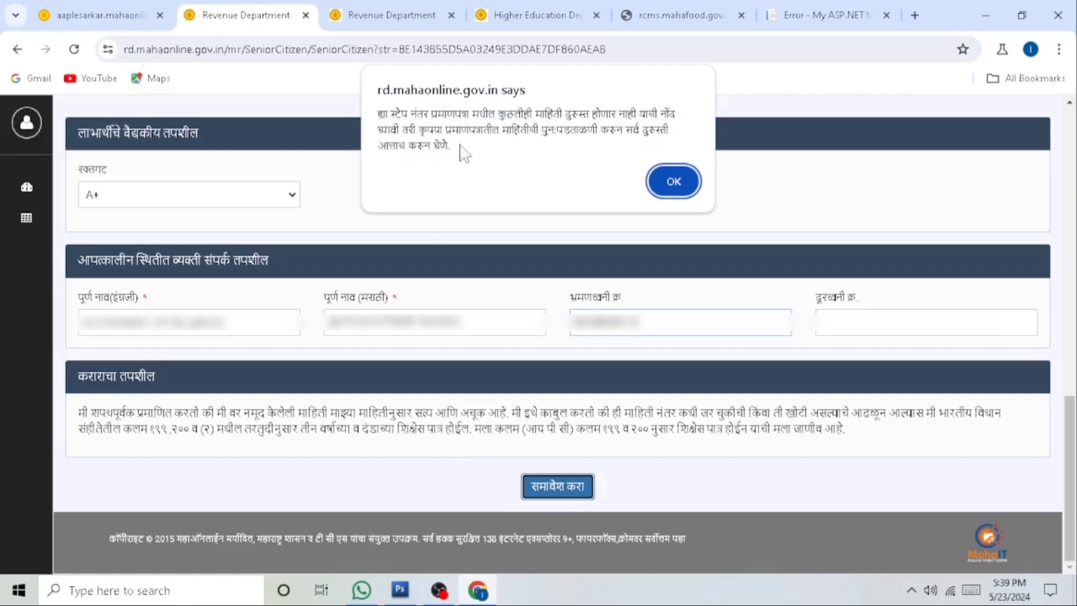
left_click_drag(381, 109, 444, 147)
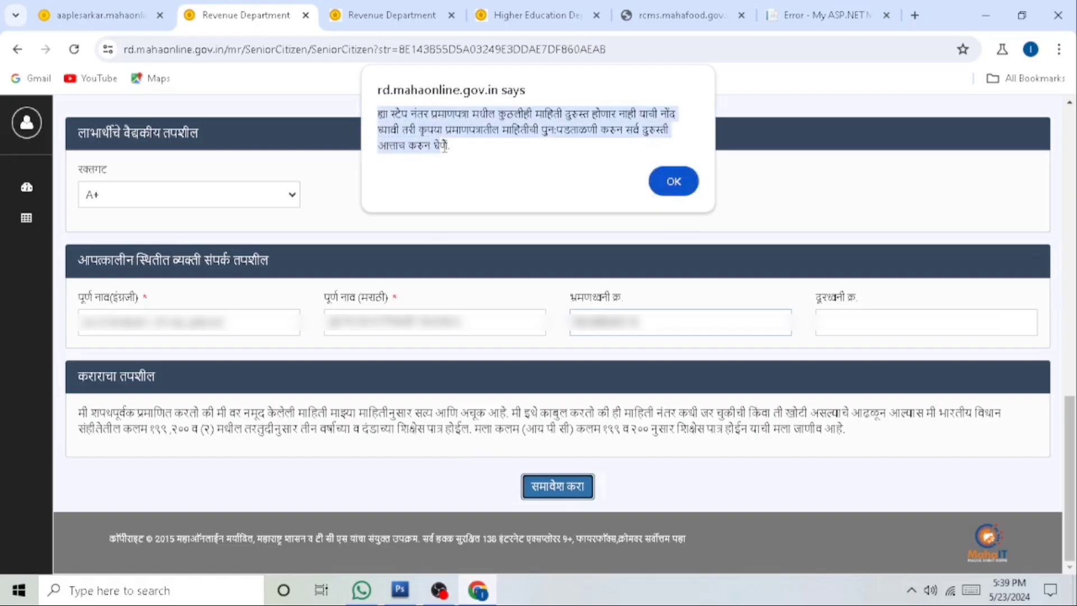
left_click(677, 183)
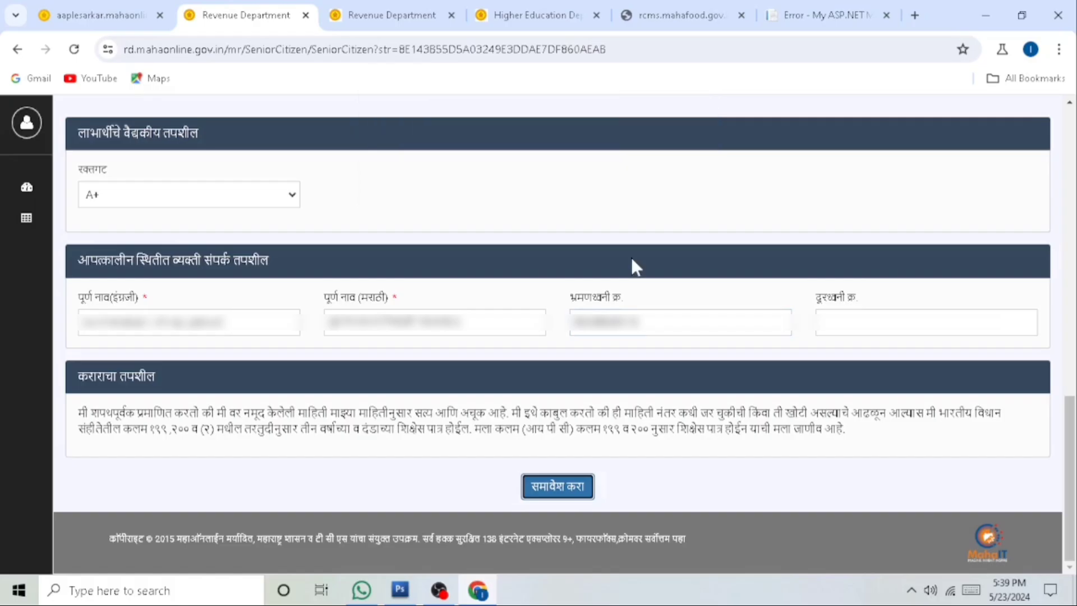
left_click(558, 488)
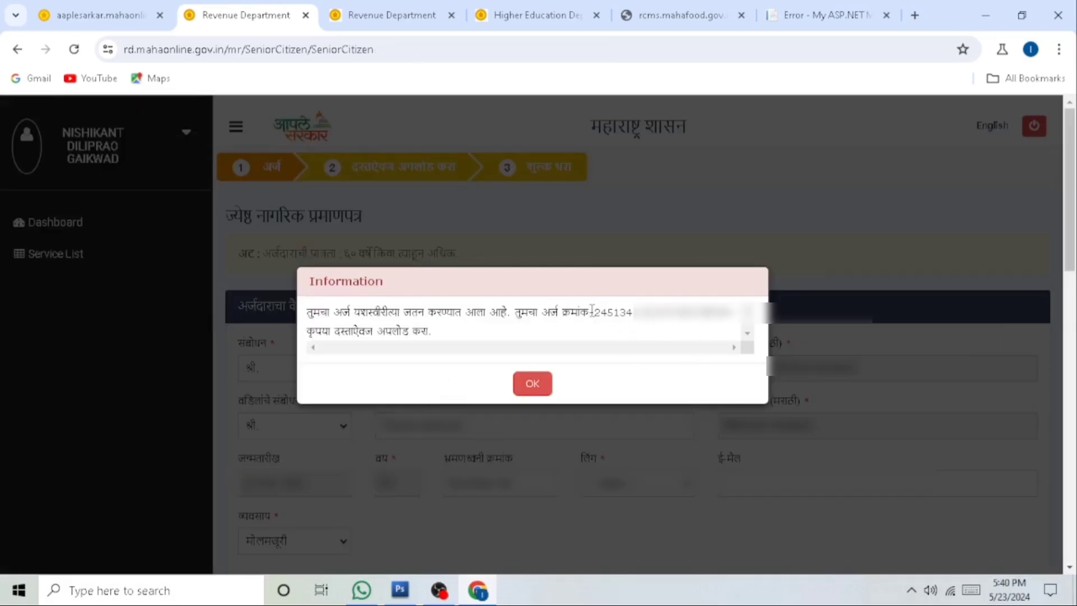
left_click_drag(591, 312, 729, 312)
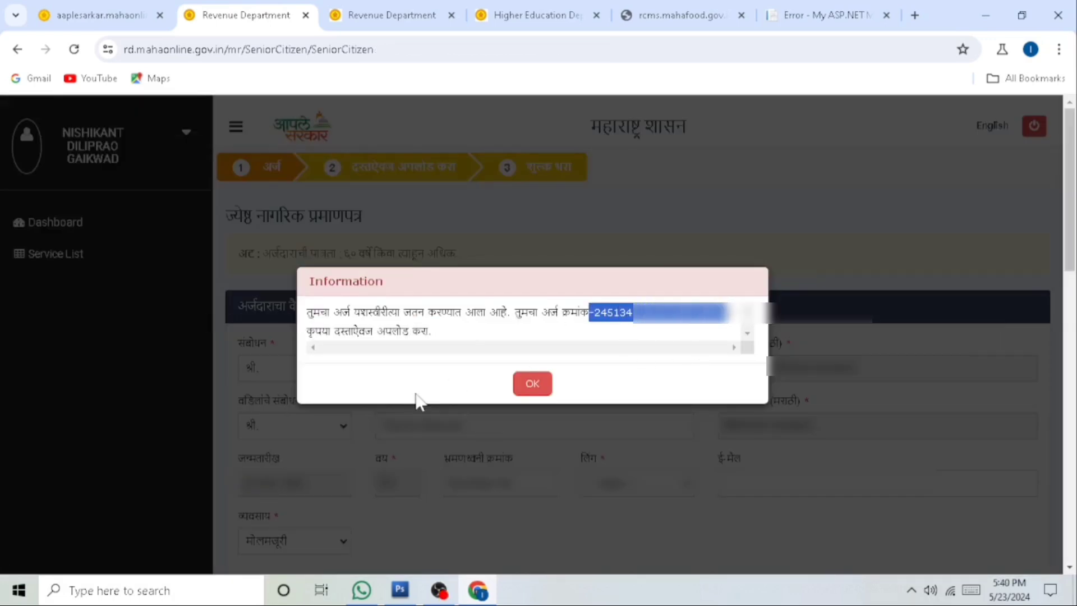
left_click(533, 385)
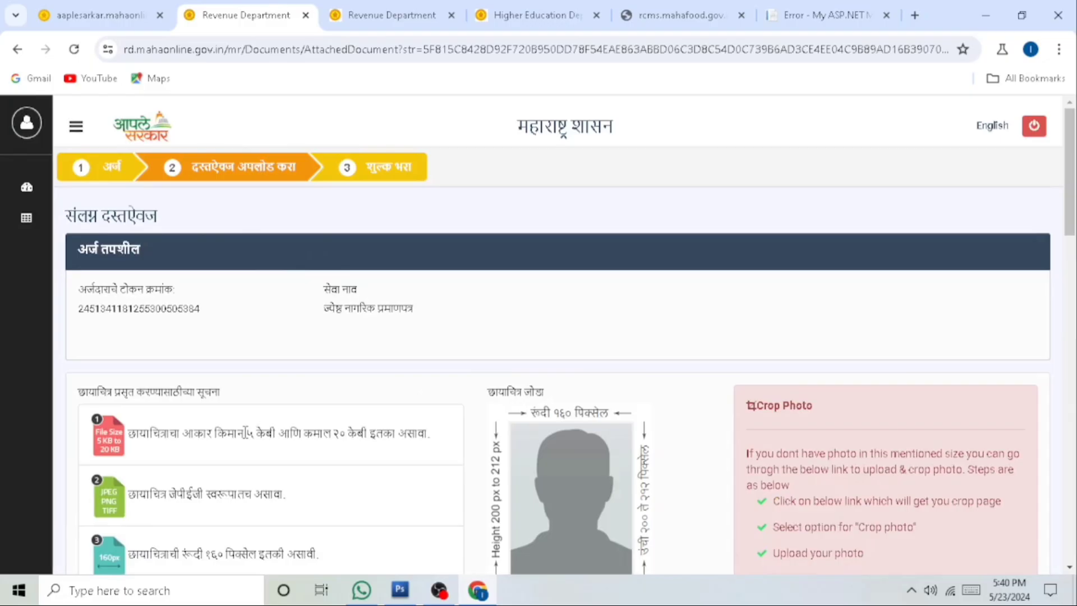
Check the photo file size requirement and attach the applicant's photo (छायाचित्र)
left_click_drag(244, 432, 431, 432)
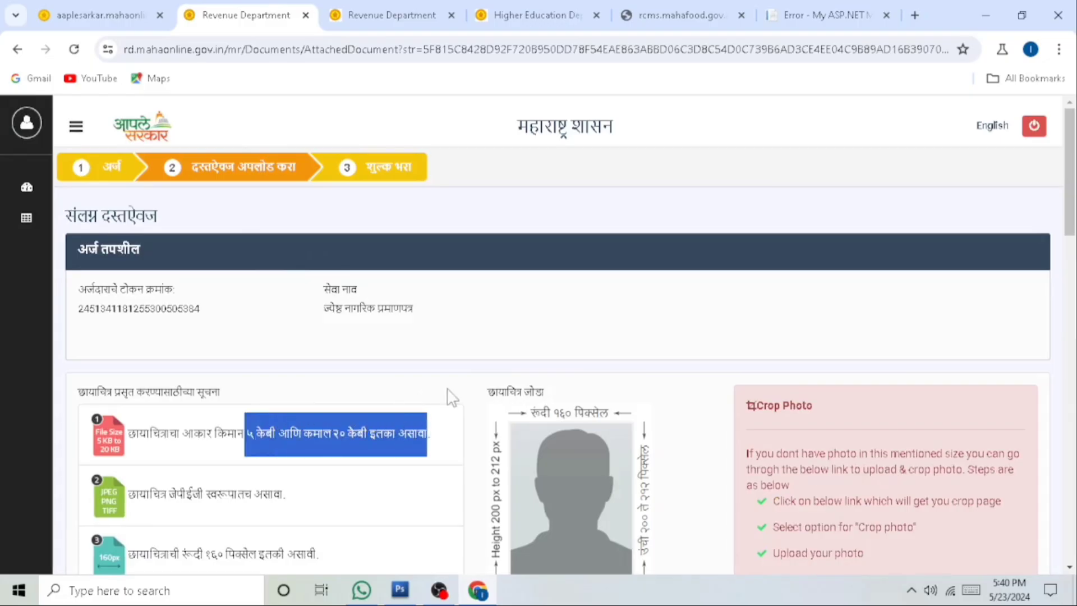
scroll(449, 397, "down", 1)
scroll(452, 398, "down", 1)
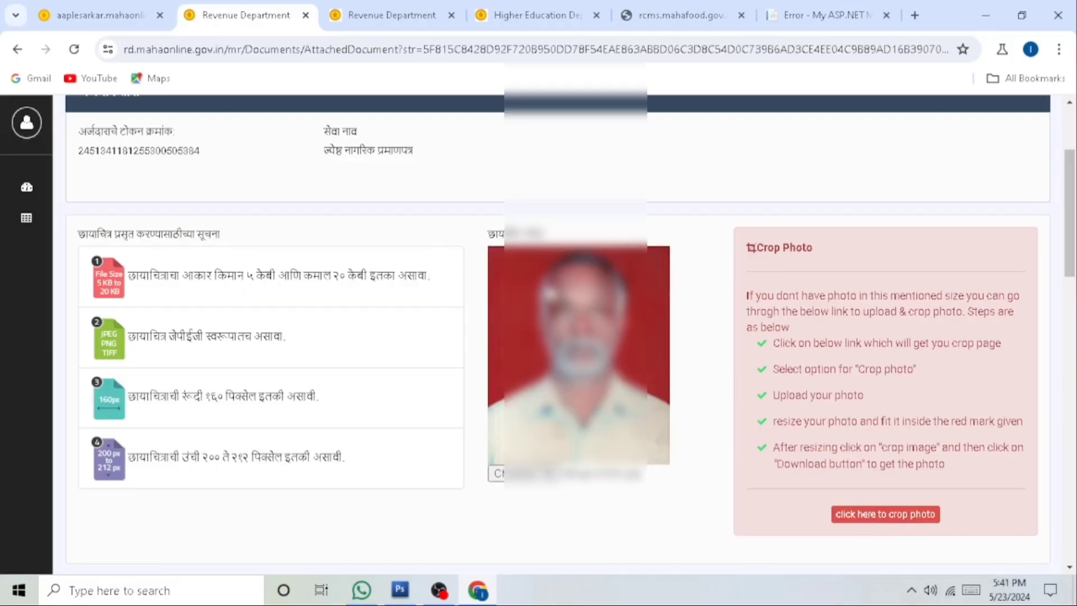
Check the size limit and accepted documents for identity proof (ओळखीचा पुरावा), select आधार कार्ड and attach aadhar card.jpg
scroll(517, 325, "down", 7)
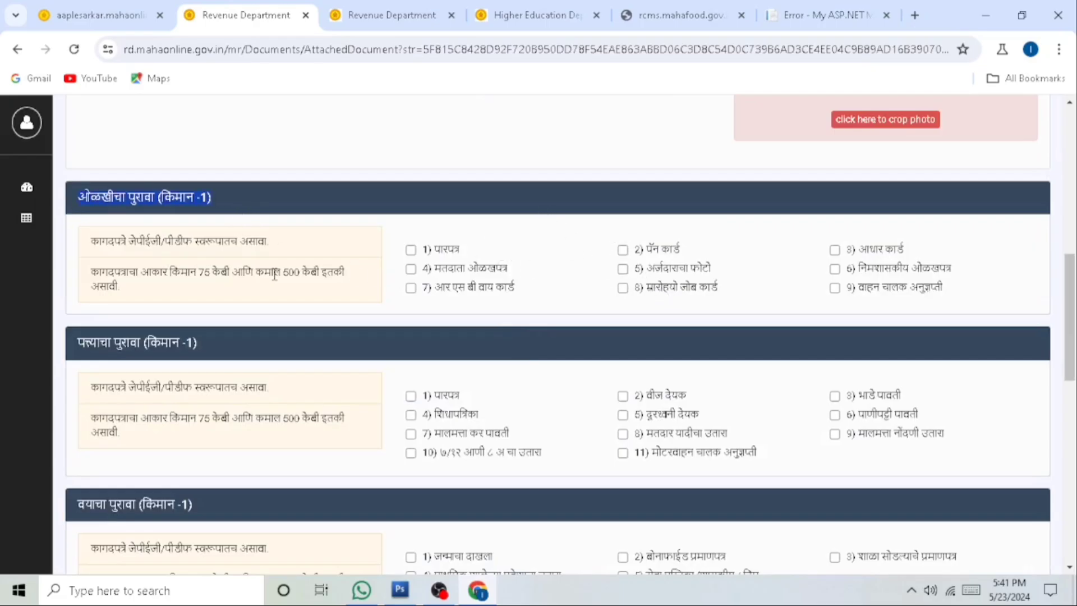
left_click_drag(201, 274, 353, 276)
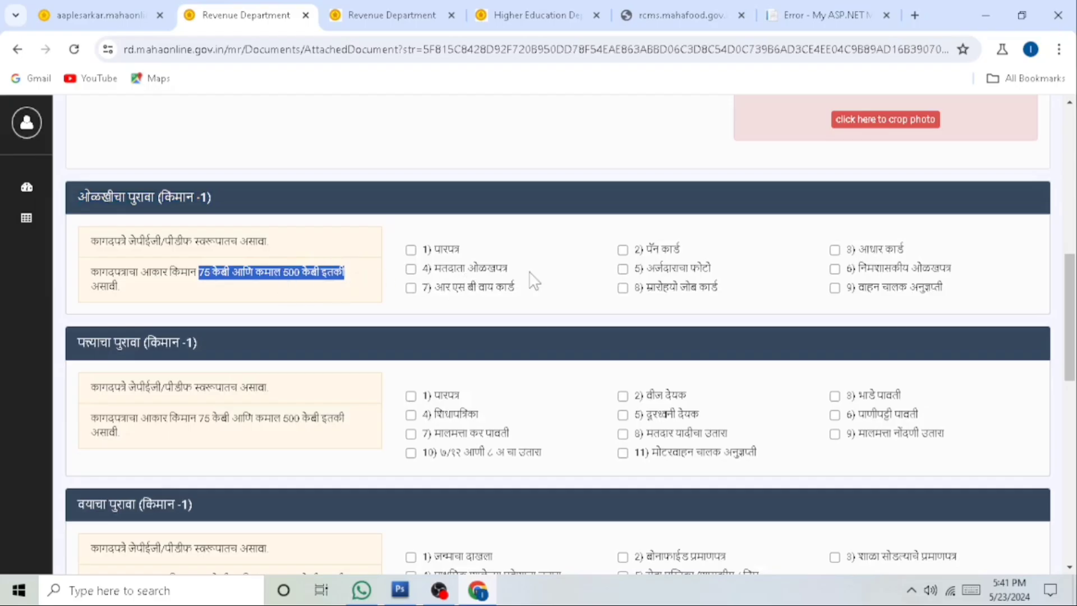
double_click(442, 250)
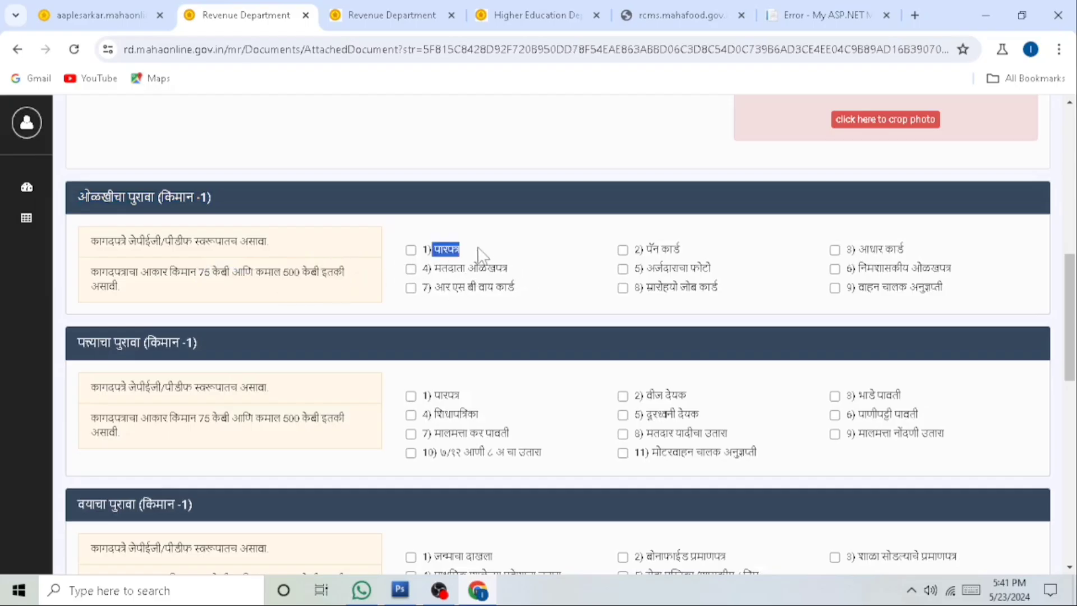
left_click_drag(645, 249, 708, 256)
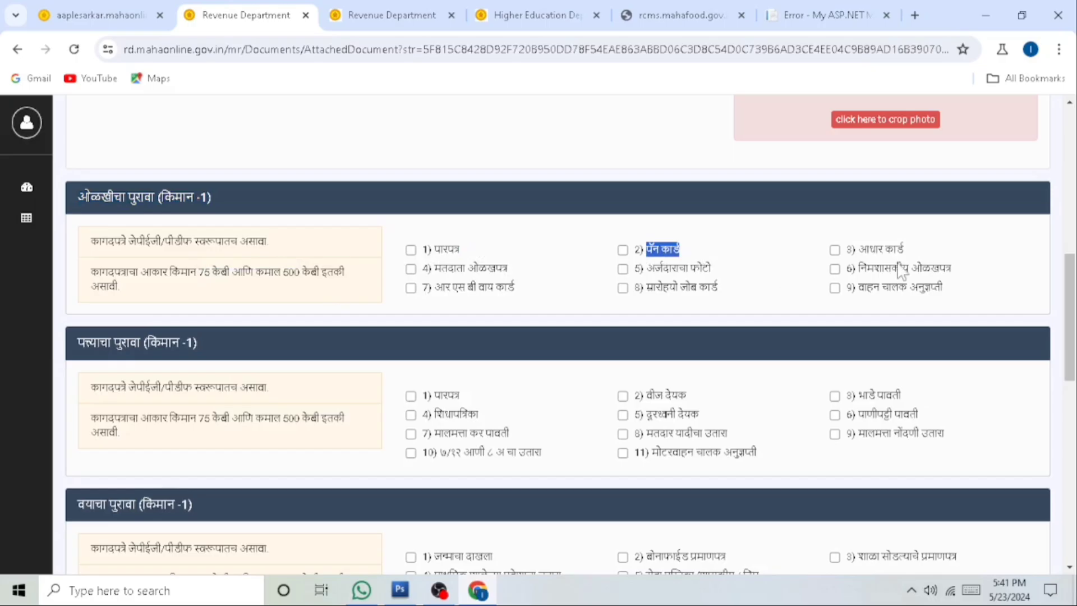
left_click_drag(859, 250, 921, 248)
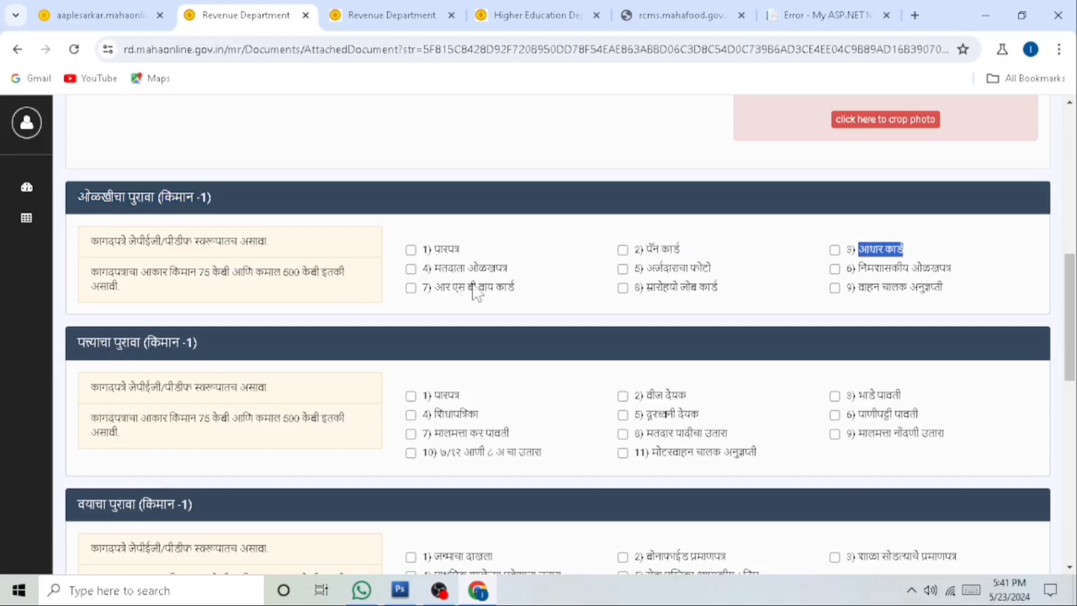
left_click_drag(436, 268, 511, 270)
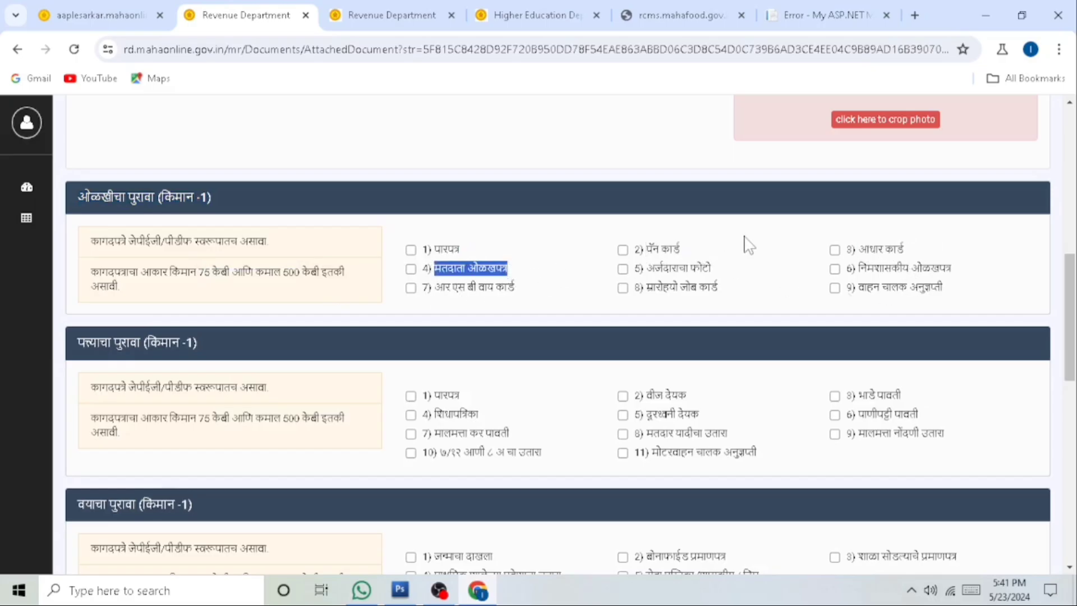
left_click(835, 250)
left_click(855, 273)
left_click(854, 306)
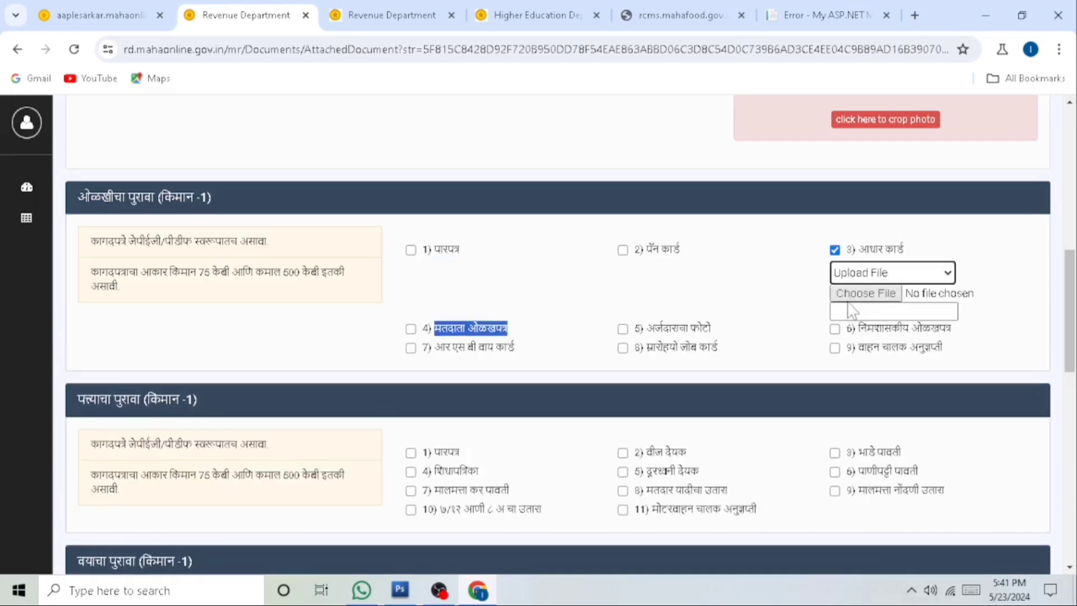
left_click(850, 297)
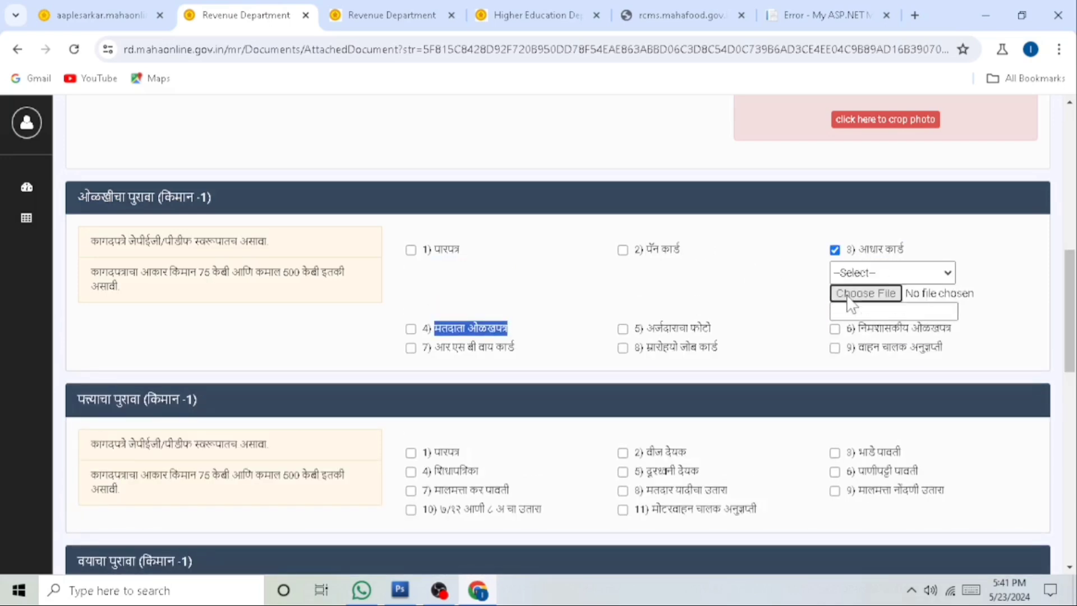
left_click(386, 168)
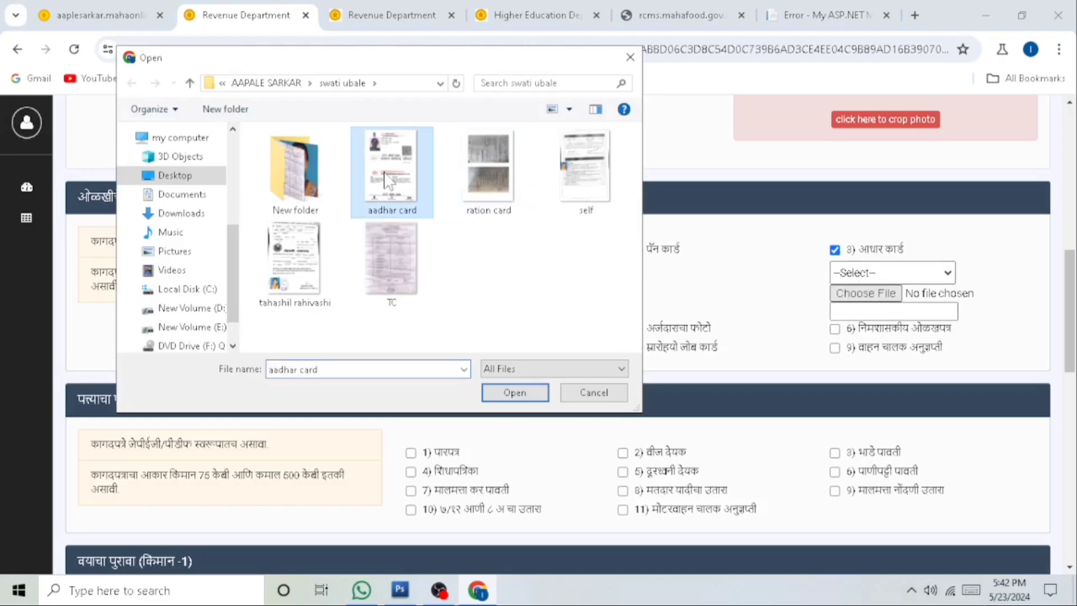
left_click(514, 393)
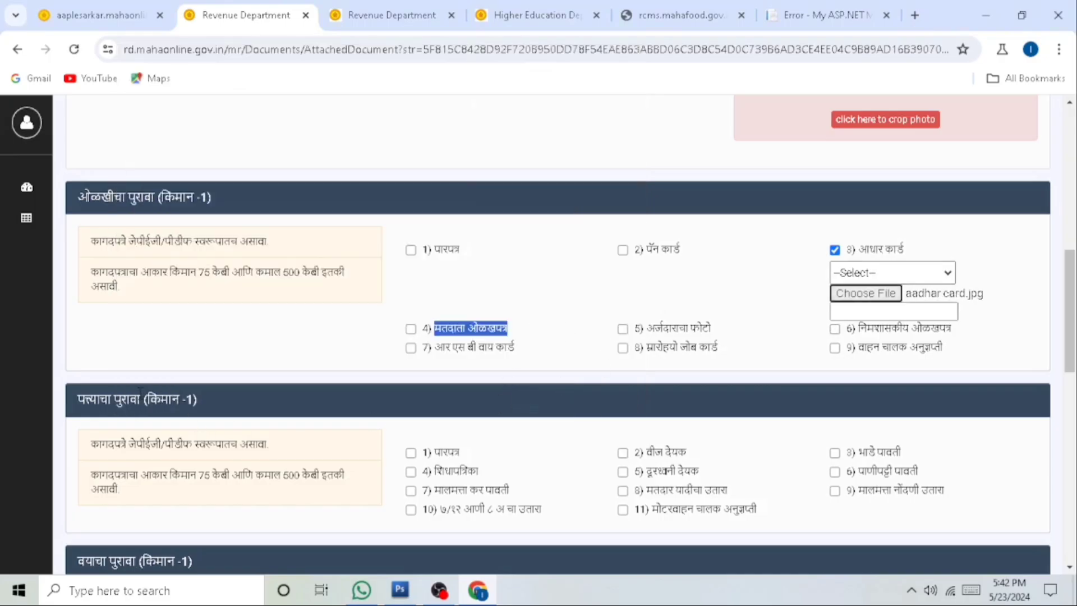
Review the accepted address proofs (पत्त्याचा पुरावा), select शिधापत्रिका with the Upload File option and attach ration card.jpg
left_click_drag(71, 394, 211, 400)
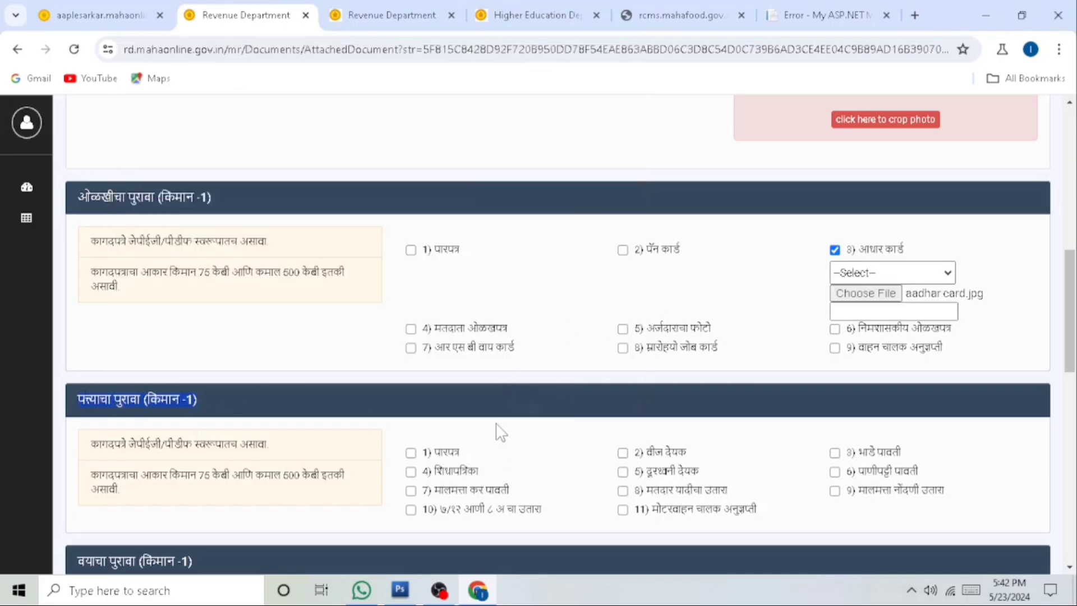
scroll(497, 433, "down", 3)
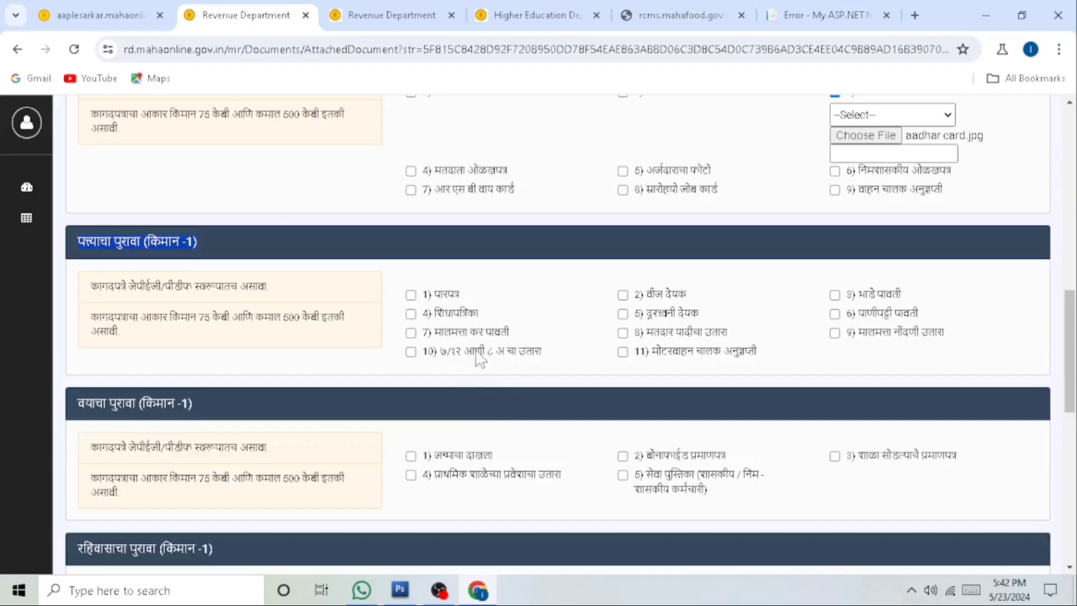
double_click(446, 295)
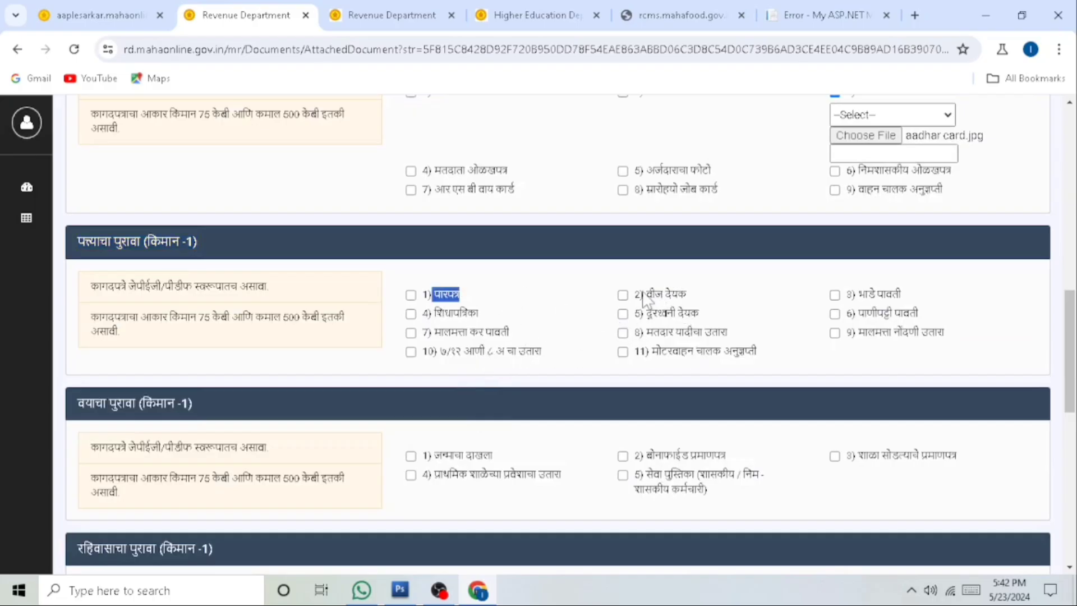
left_click_drag(645, 294, 687, 296)
left_click_drag(859, 294, 900, 296)
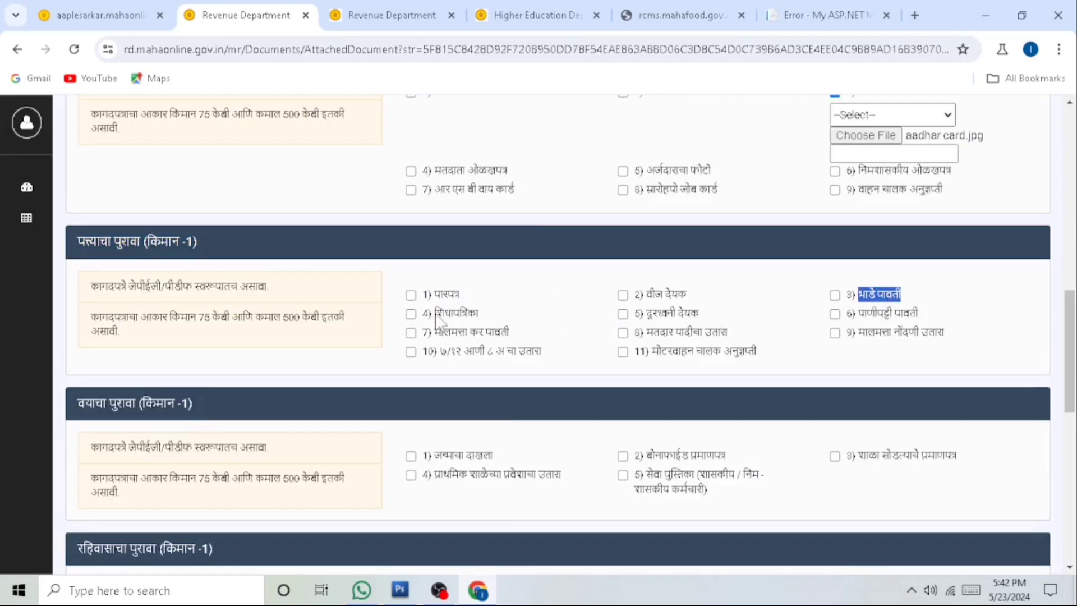
left_click_drag(435, 313, 560, 331)
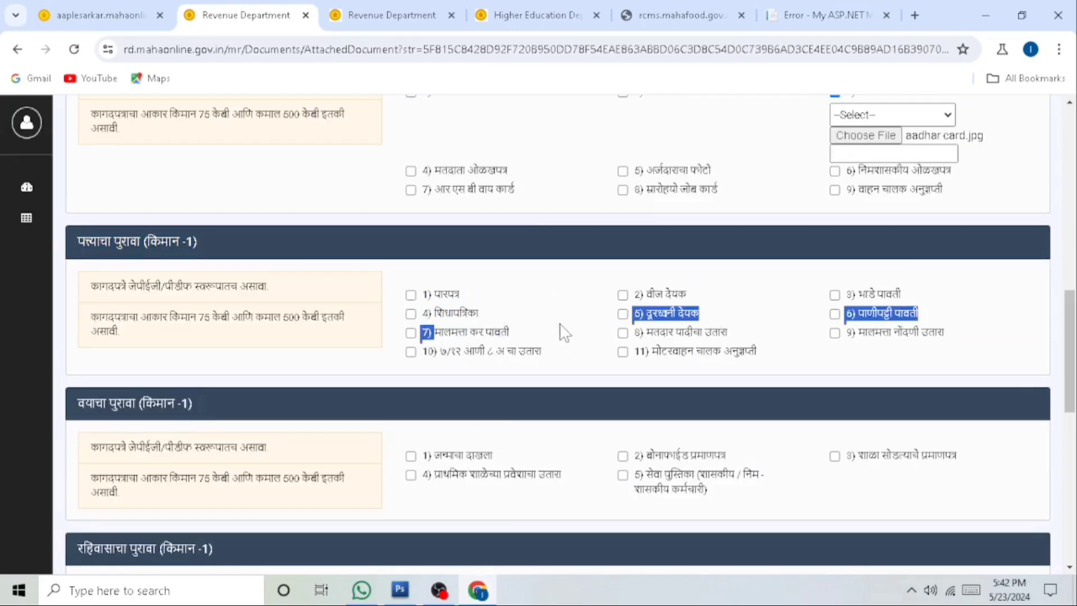
left_click_drag(441, 353, 534, 354)
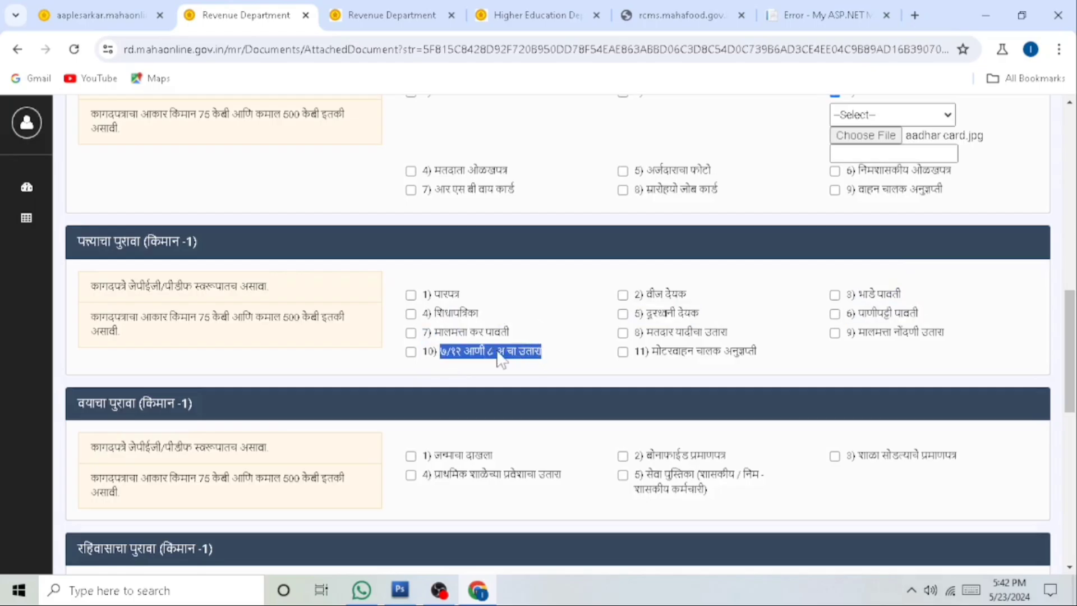
left_click(410, 314)
left_click(454, 336)
left_click(449, 367)
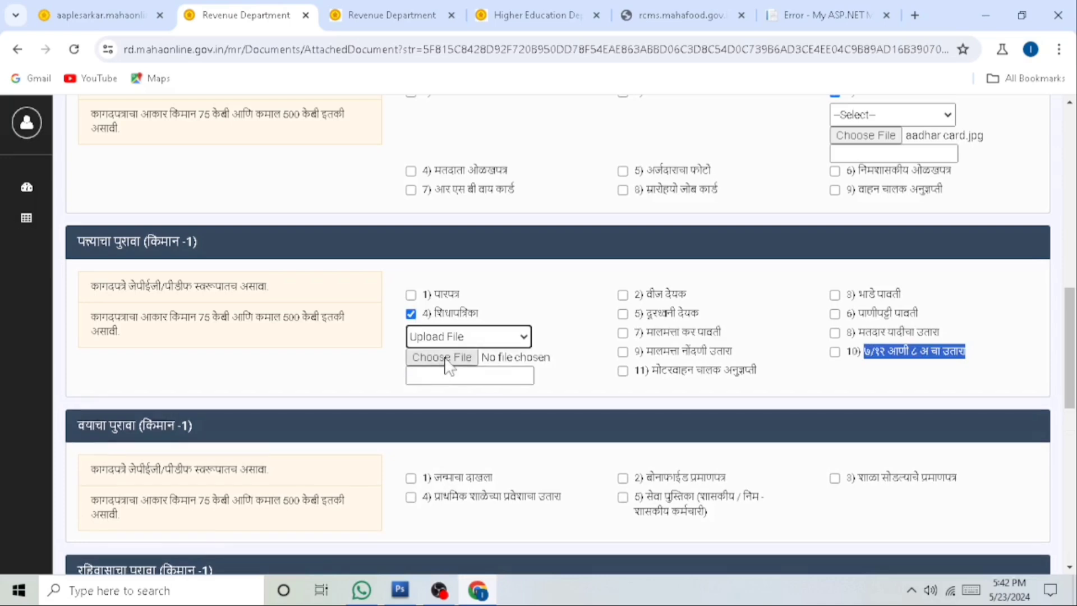
left_click(448, 360)
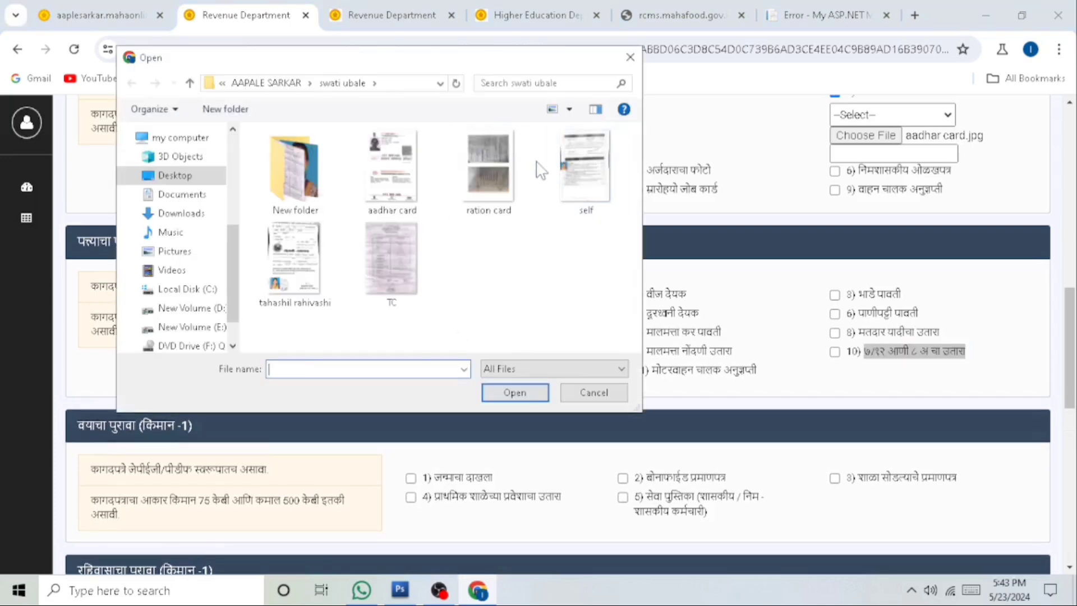
left_click(499, 172)
left_click(508, 395)
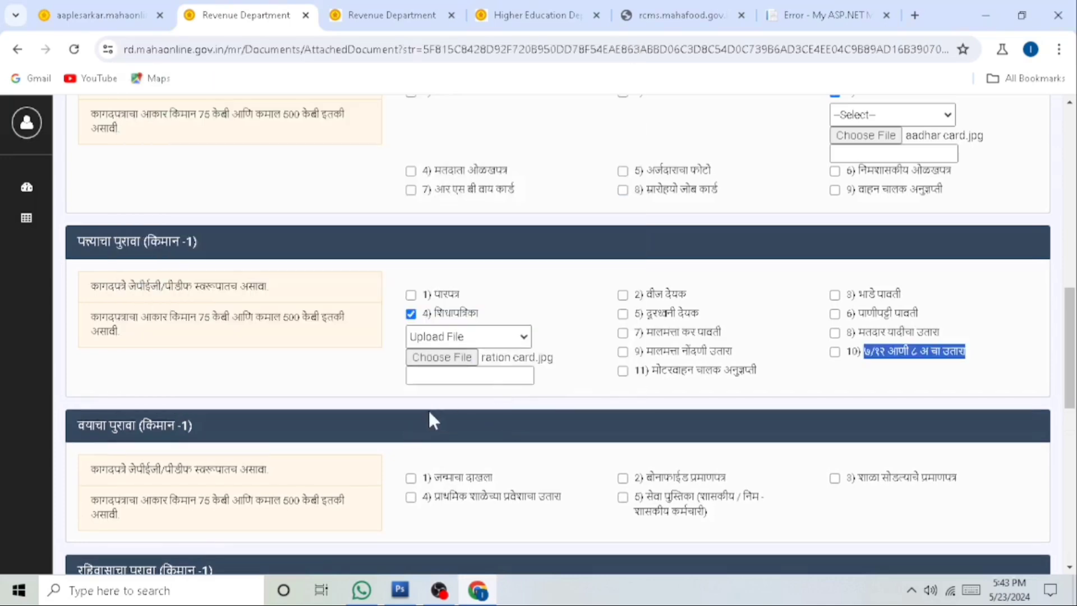
Review the accepted age proofs (वयाचा पुरावा), select शाळा सोडल्याचे प्रमाणपत्र with the Upload File option and attach TC.jpg
left_click_drag(76, 424, 203, 436)
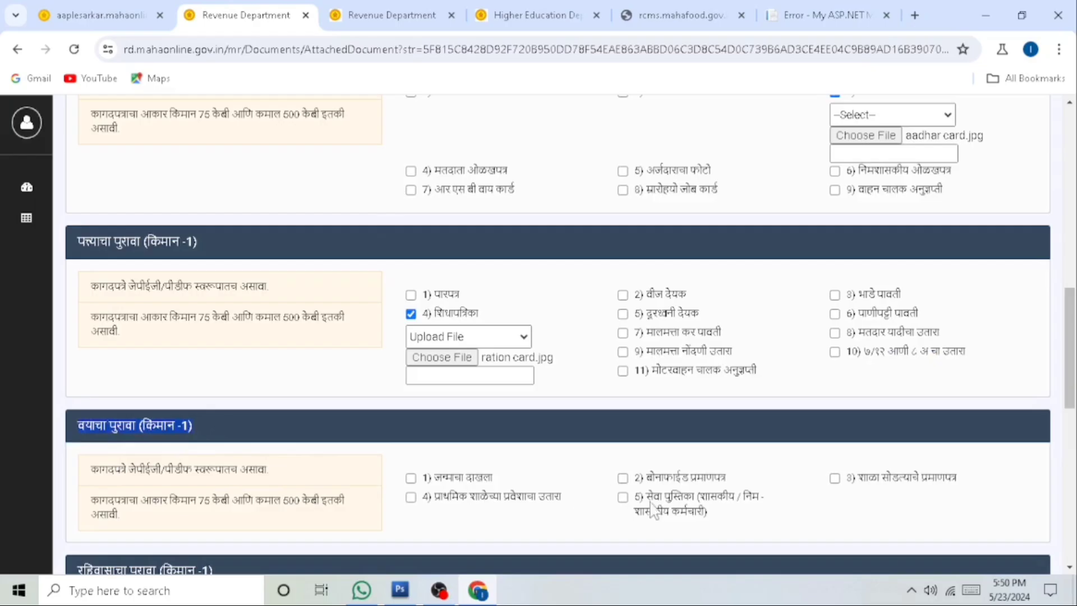
triple_click(449, 482)
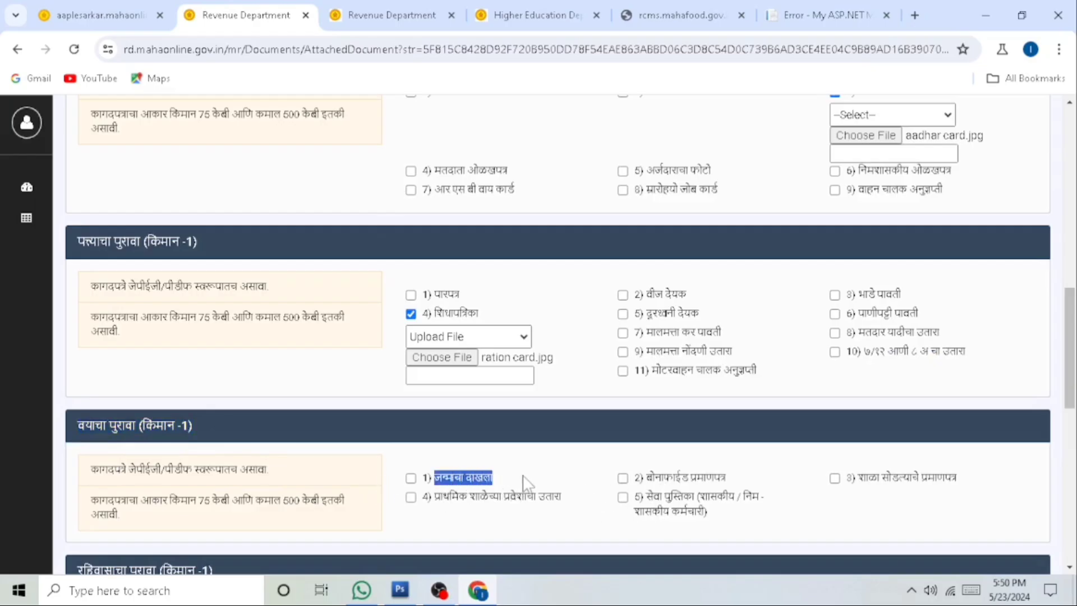
triple_click(682, 481)
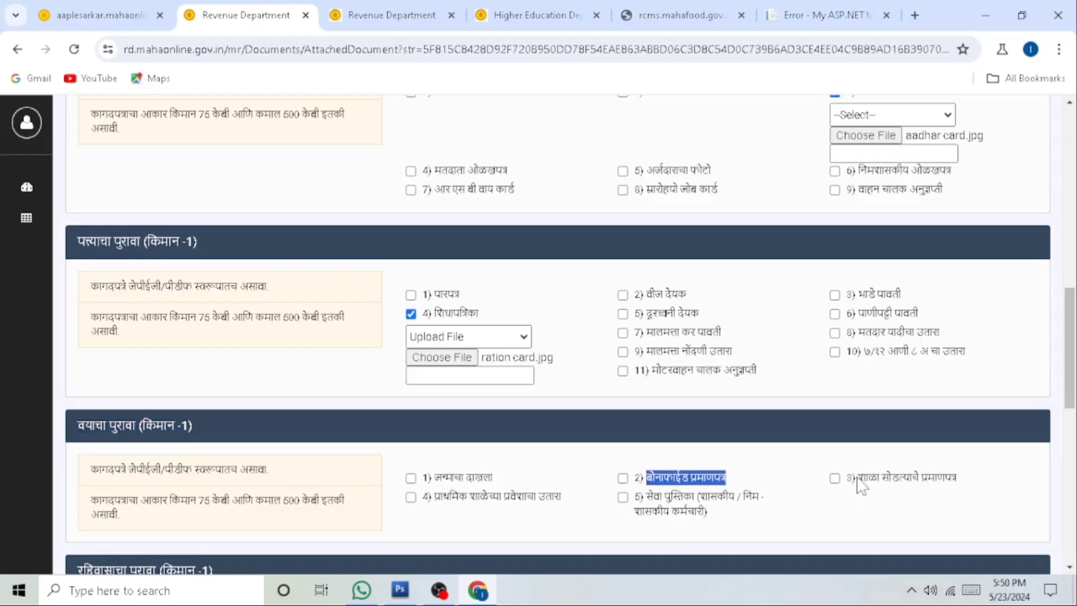
left_click_drag(859, 477, 950, 481)
left_click(835, 478)
left_click(892, 501)
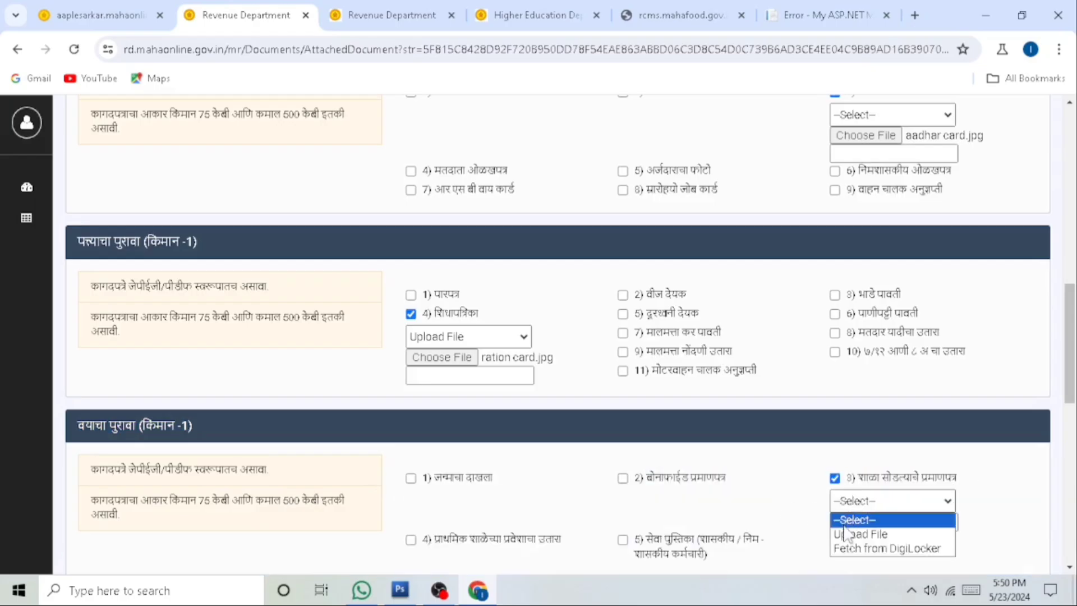
left_click(843, 534)
left_click(875, 521)
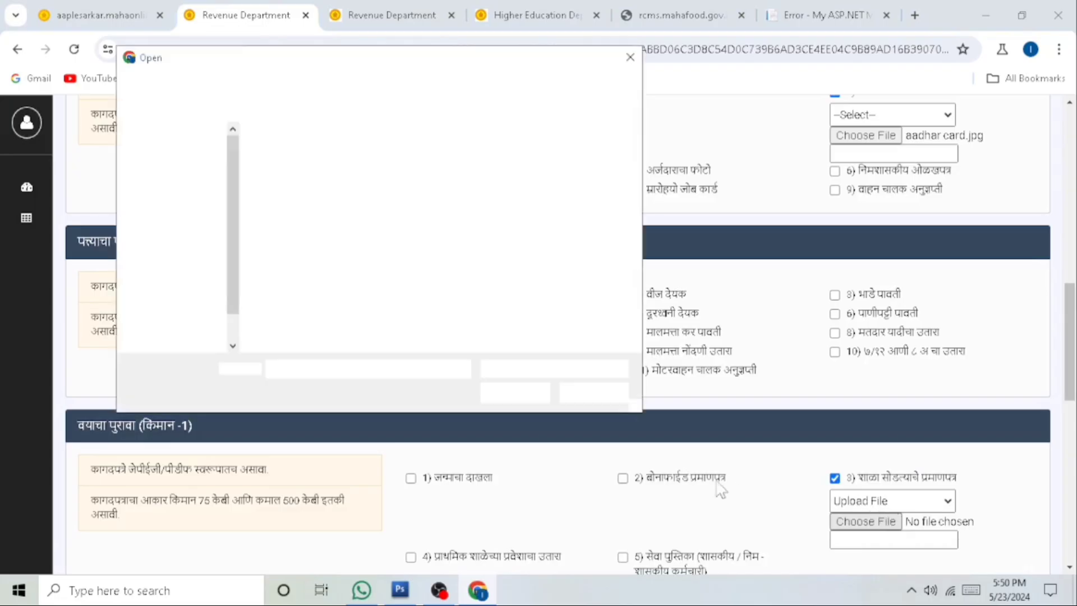
left_click(370, 264)
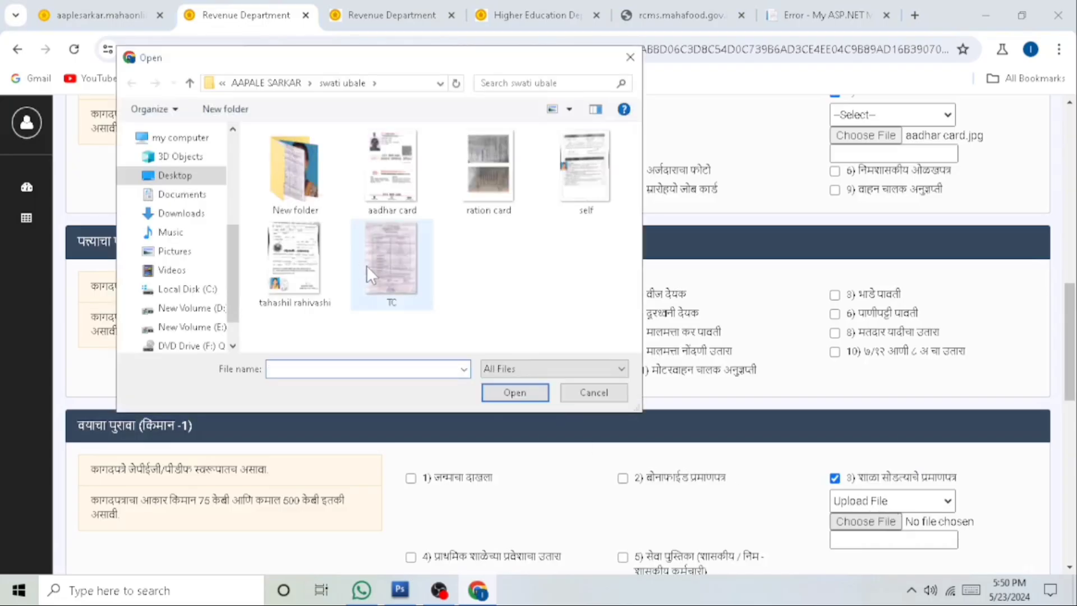
left_click(504, 394)
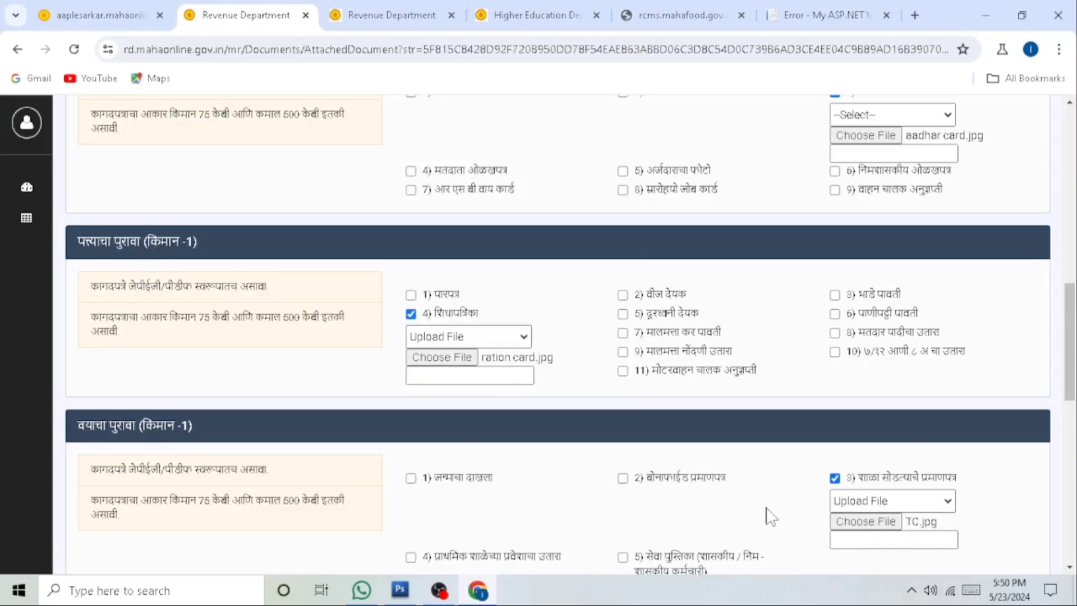
Review the residence proofs (रहिवासाचा पुरावा), select the bill collector's certificate (बिल कलेक्टर) with Upload File and attach tahashil rahivashi.jpg
scroll(729, 496, "down", 2)
scroll(728, 495, "down", 5)
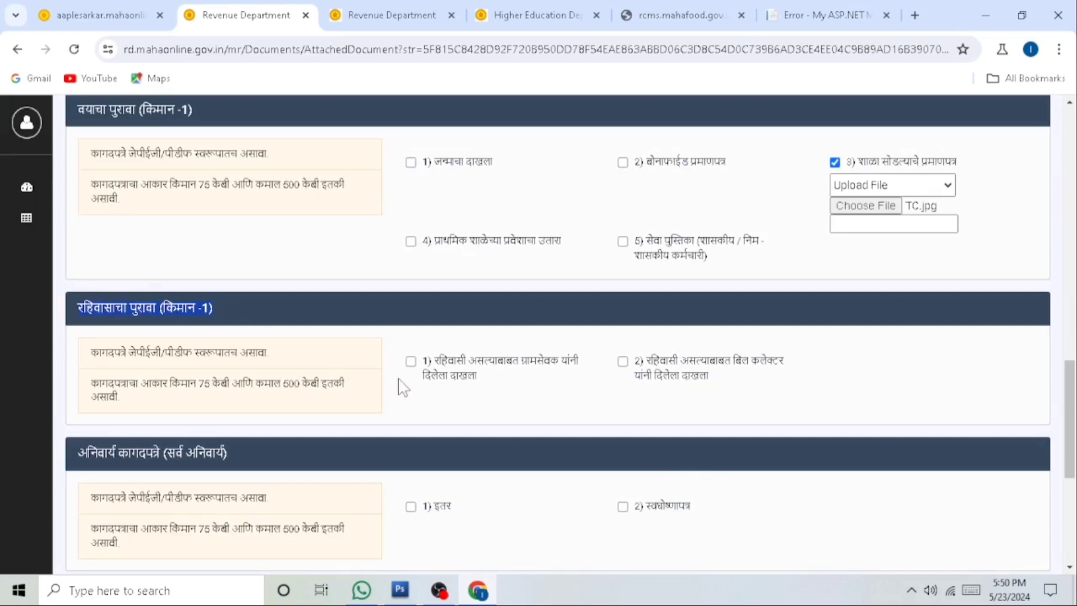
left_click_drag(435, 366, 577, 385)
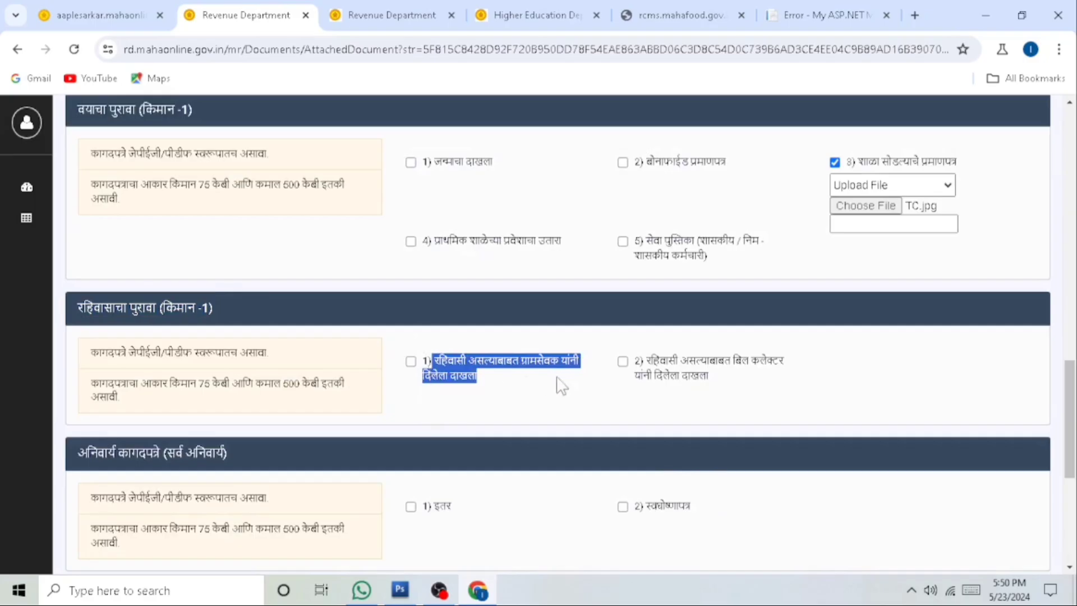
left_click_drag(647, 363, 720, 391)
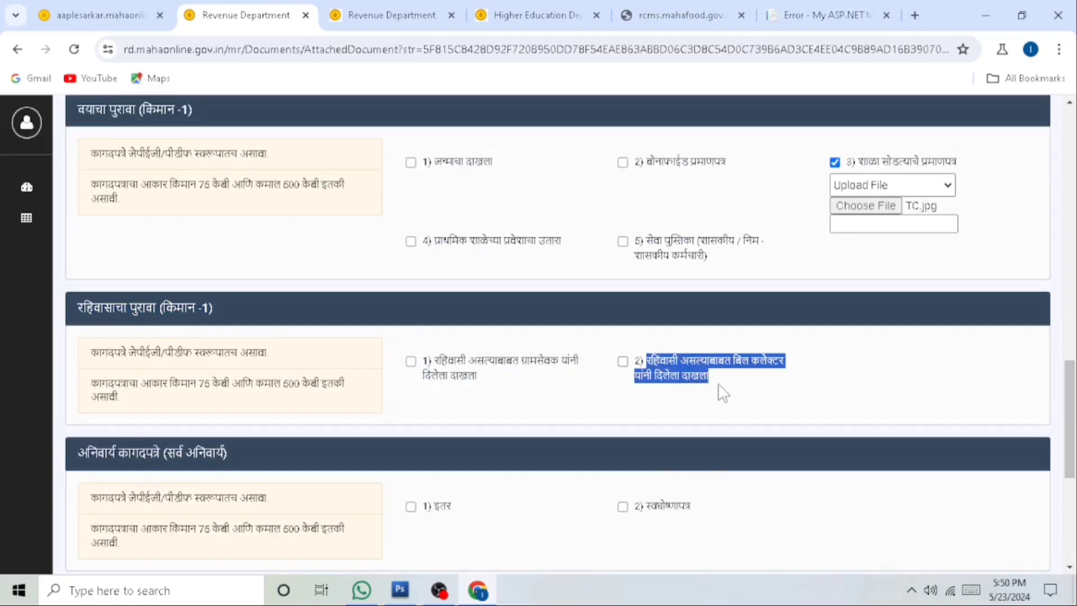
left_click(623, 362)
left_click(645, 398)
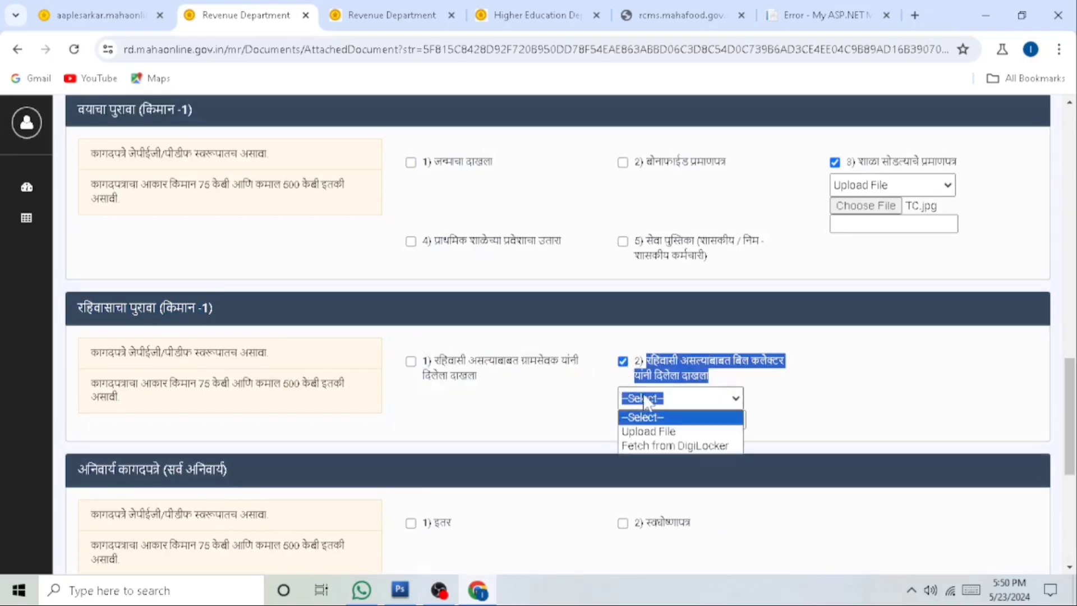
left_click(644, 429)
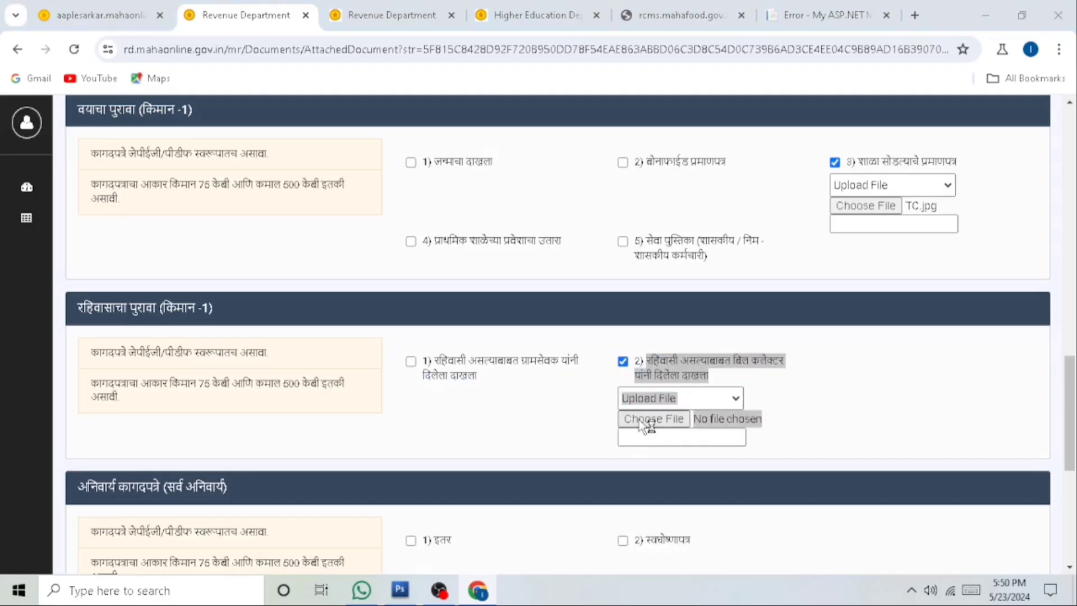
left_click(640, 419)
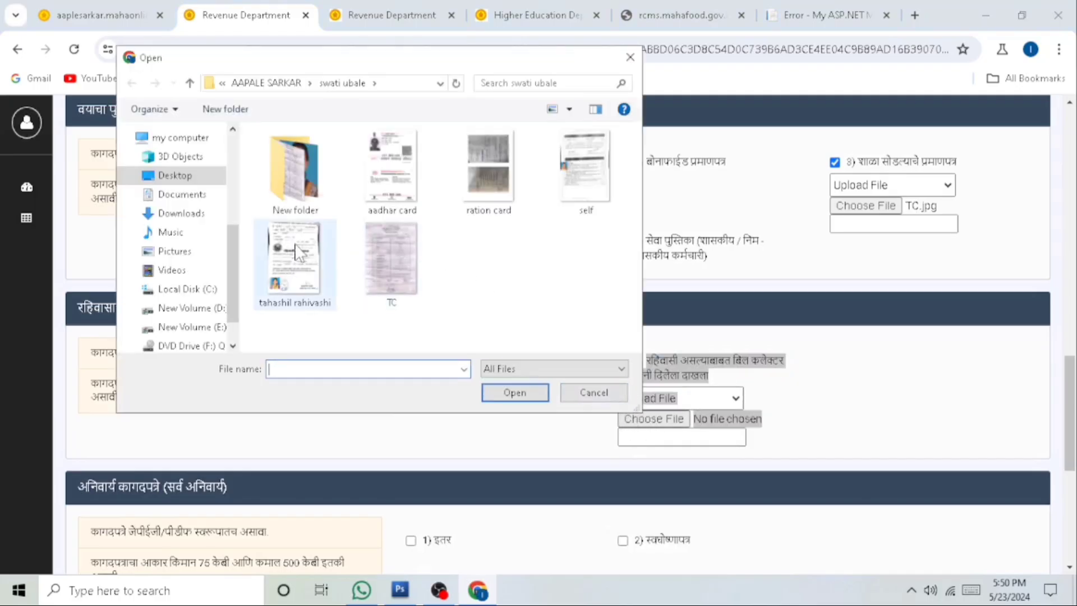
left_click(294, 260)
left_click(496, 398)
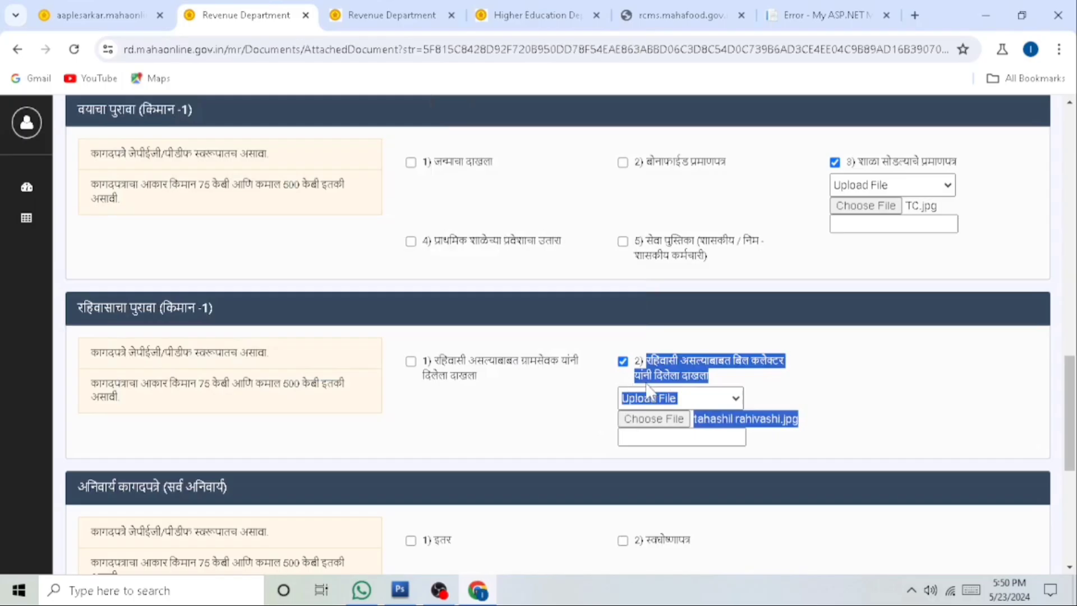
Under the mandatory documents (अनिवार्य कागदपत्रे), select इतर with the Upload File option and attach aadhar card.jpg
scroll(612, 424, "down", 3)
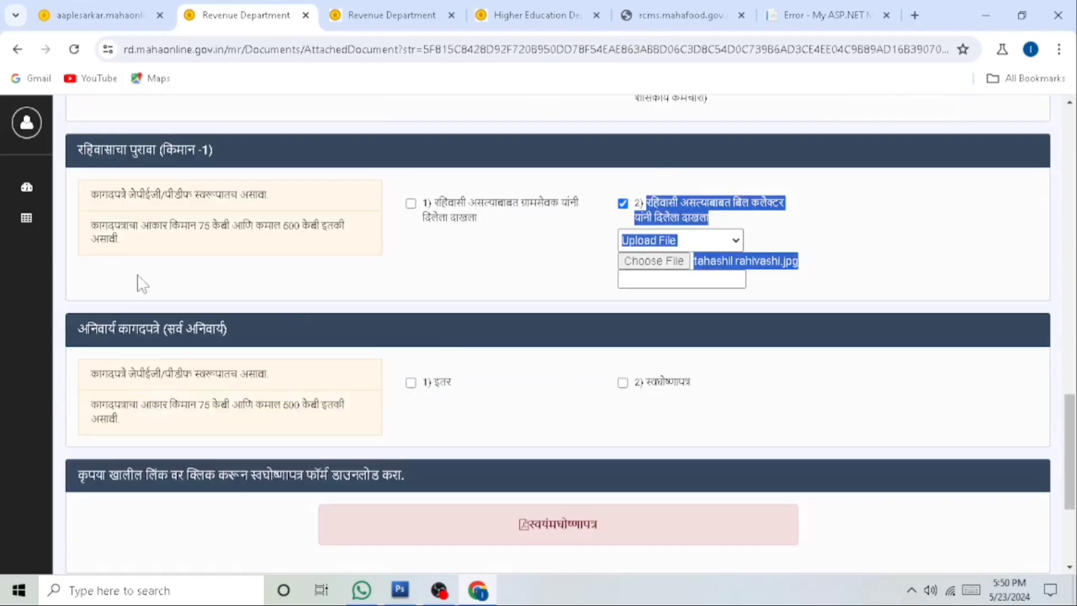
left_click_drag(84, 330, 270, 334)
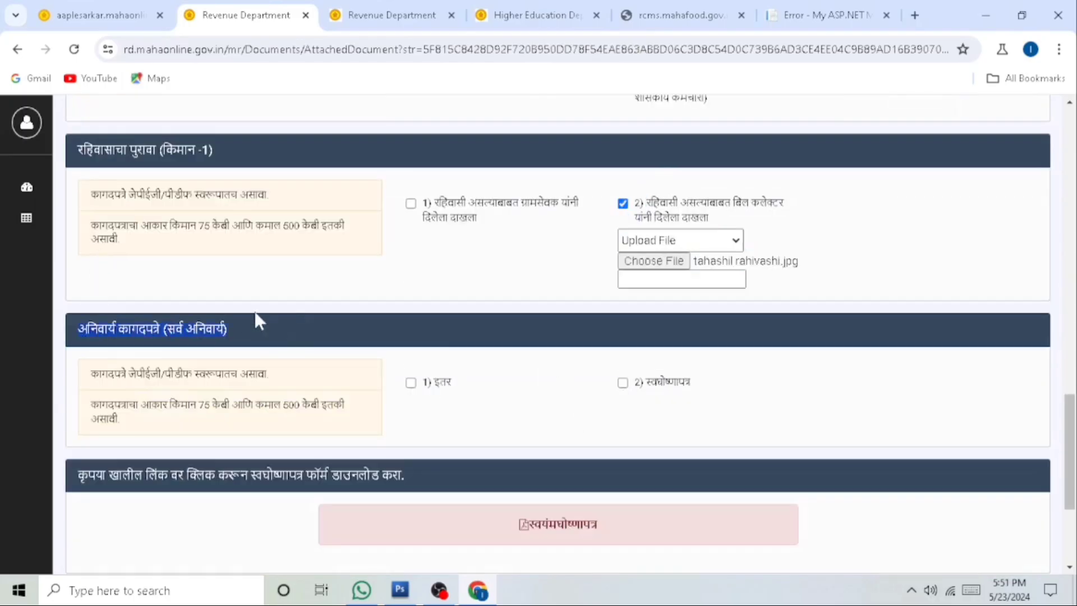
left_click(411, 382)
left_click(445, 406)
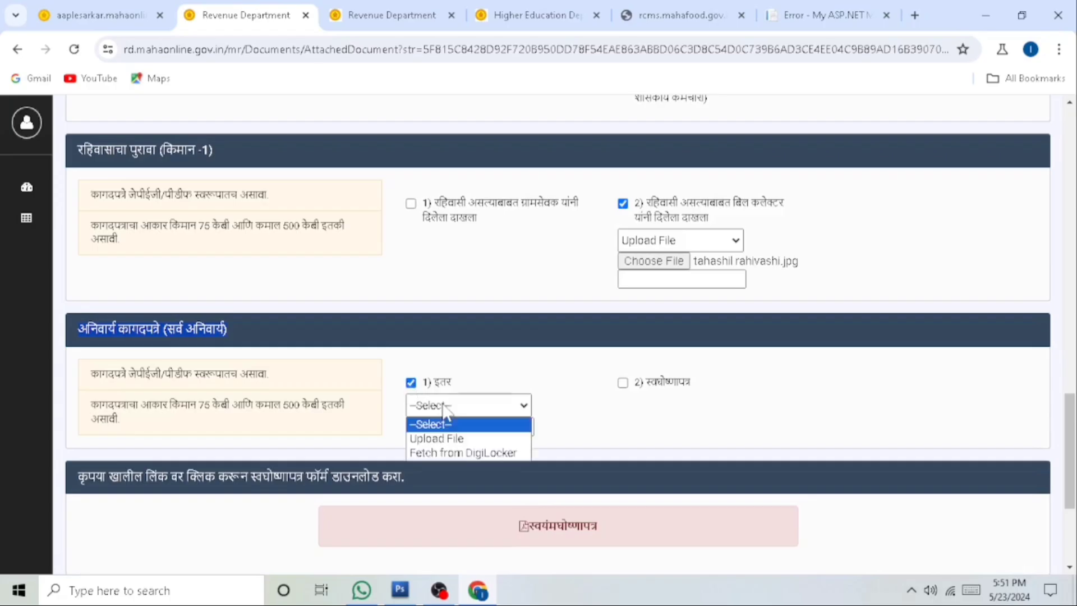
left_click(444, 440)
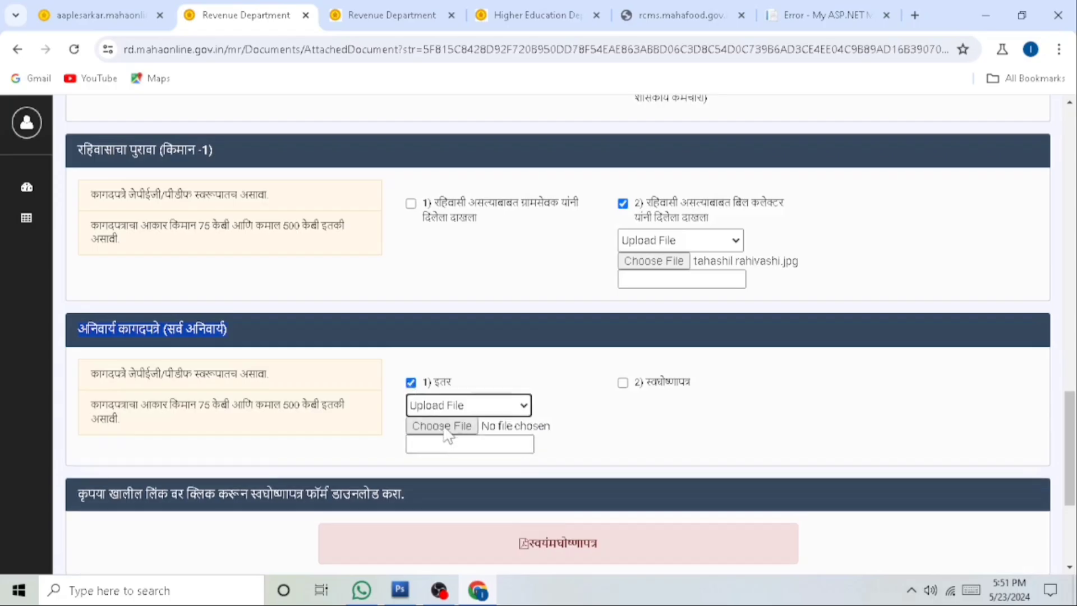
left_click(444, 426)
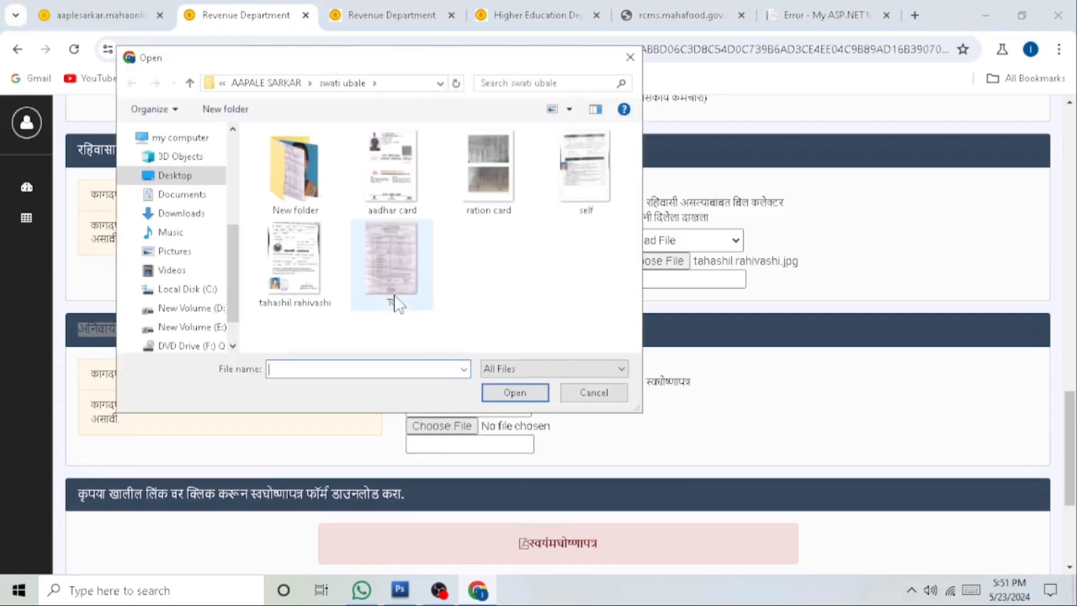
left_click(396, 185)
left_click(494, 399)
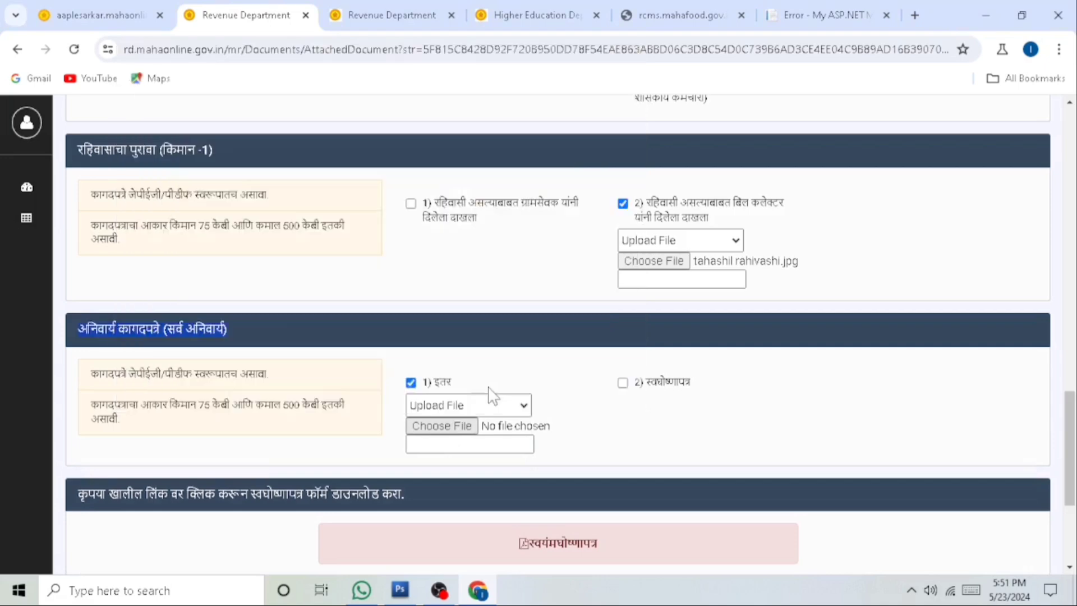
Select the self-declaration (स्वघोषणापत्र) among the mandatory documents and set its source to Upload File
scroll(490, 373, "down", 3)
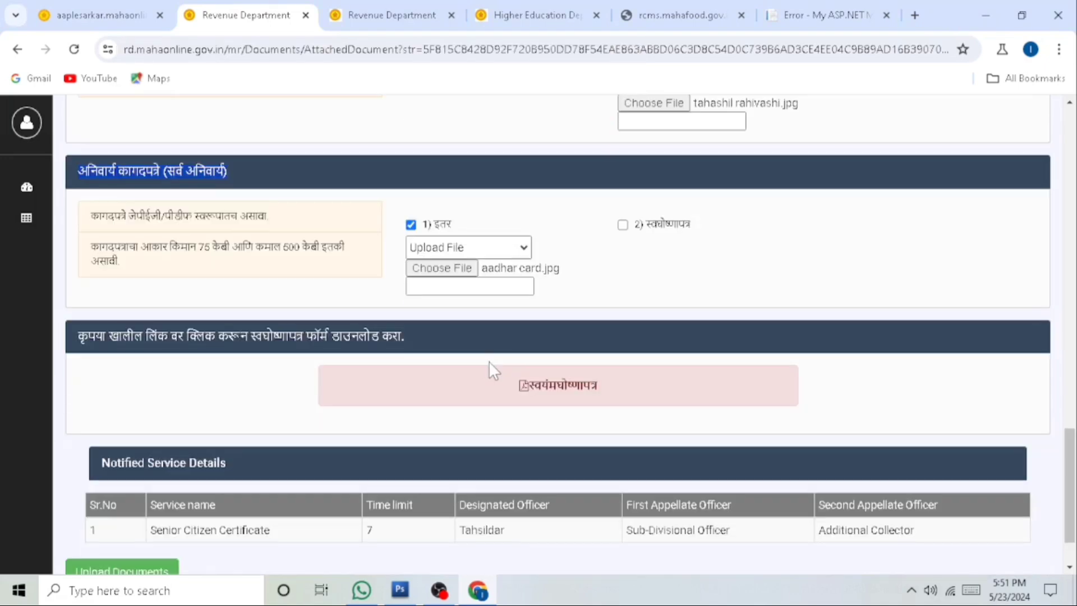
left_click(623, 225)
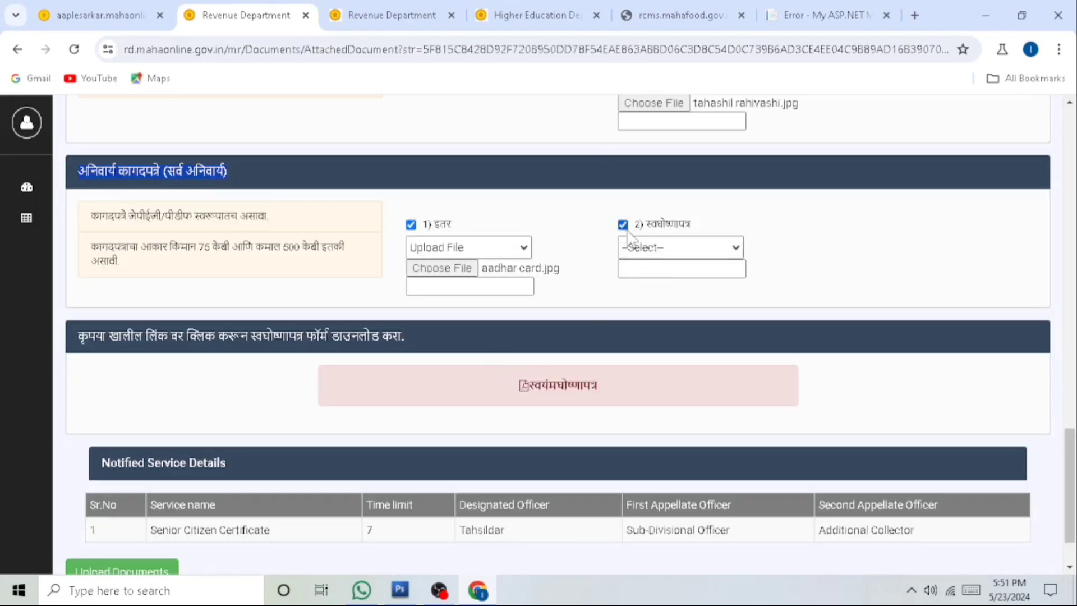
left_click(660, 247)
left_click(653, 279)
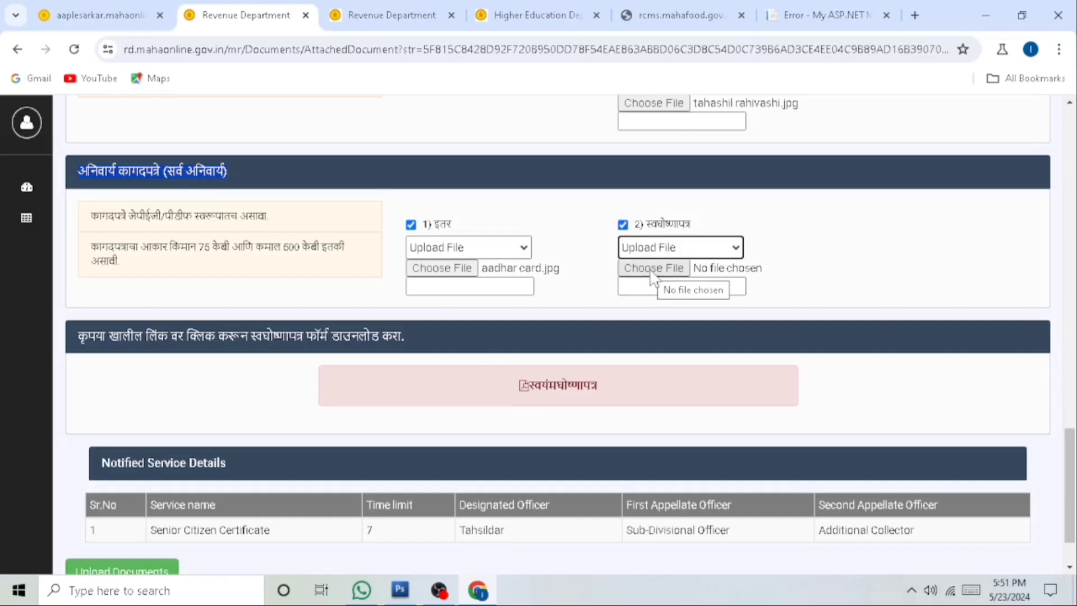
Open the blank self-declaration form (SelfDeclaration.pdf), examine its fields, and return to the document upload page
left_click(577, 393)
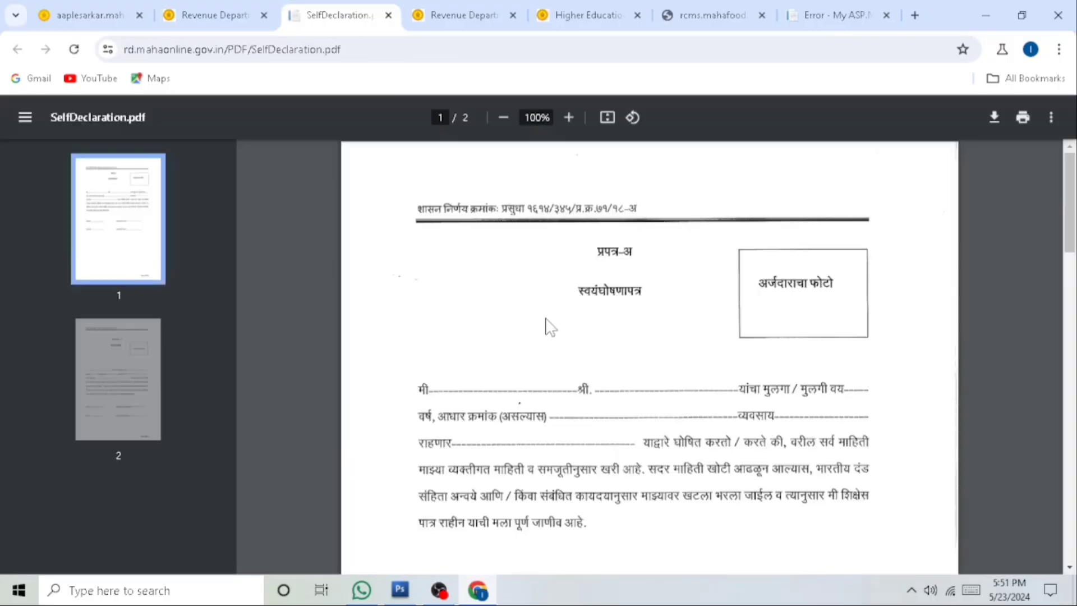
scroll(507, 410, "down", 3, "ctrl")
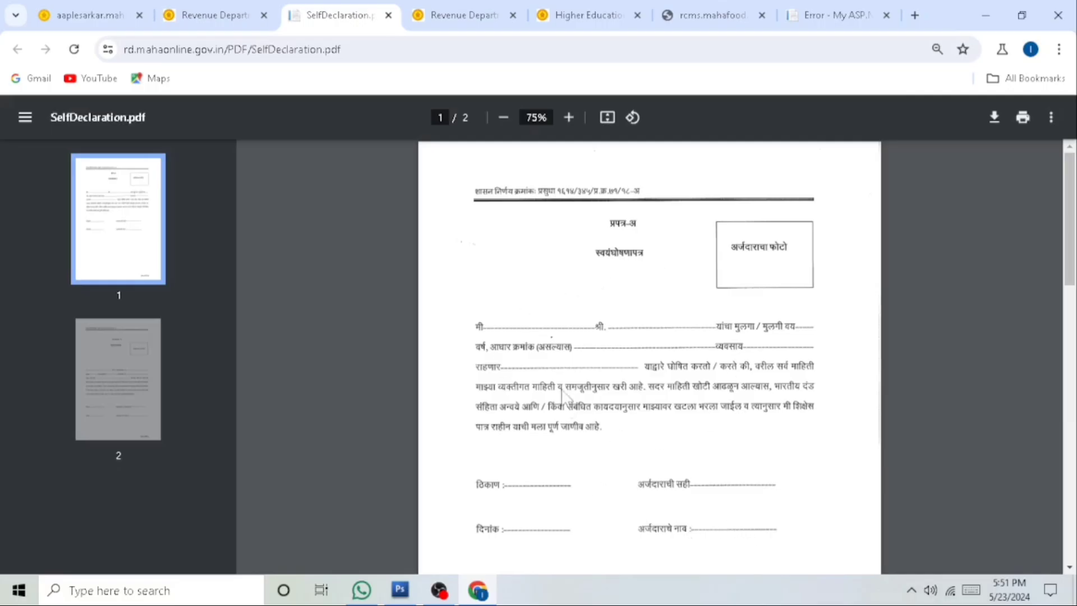
left_click(220, 15)
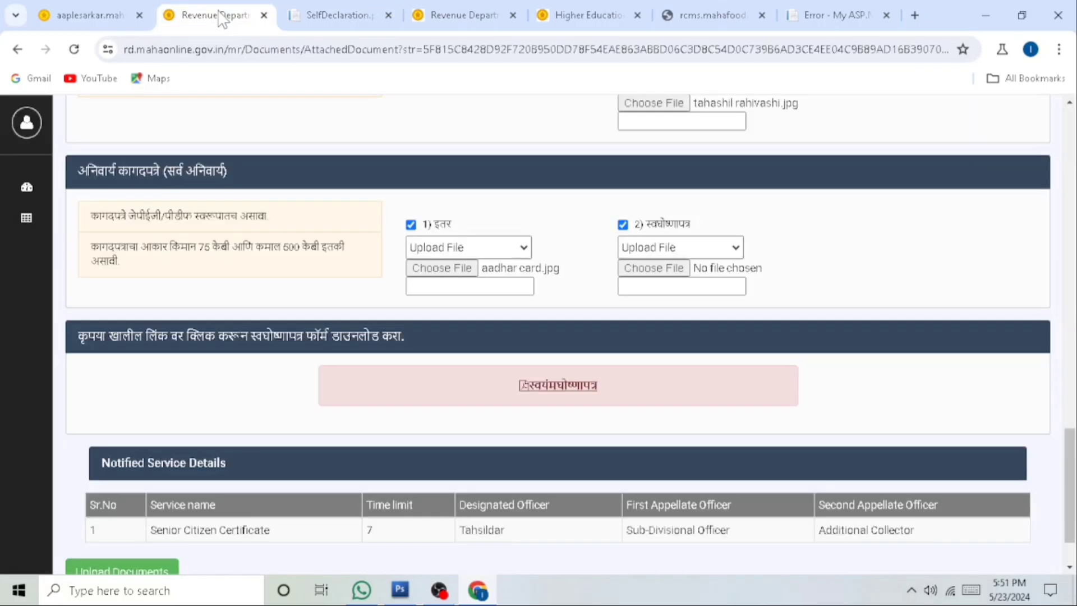
Attach self.jpg as the self-declaration (स्वघोषणापत्र) file
left_click(647, 273)
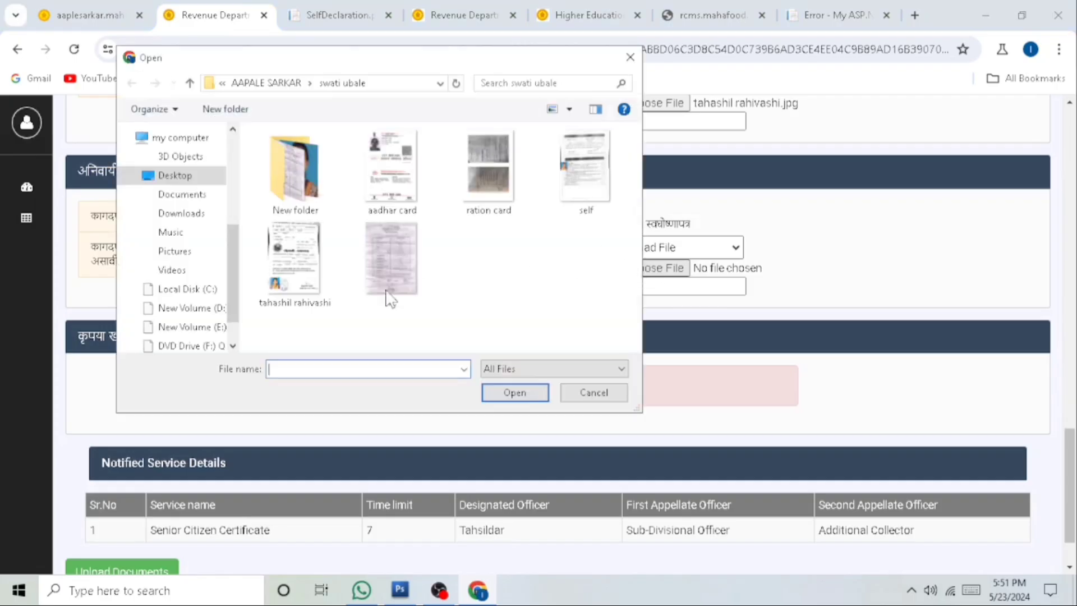
left_click(307, 281)
left_click(584, 174)
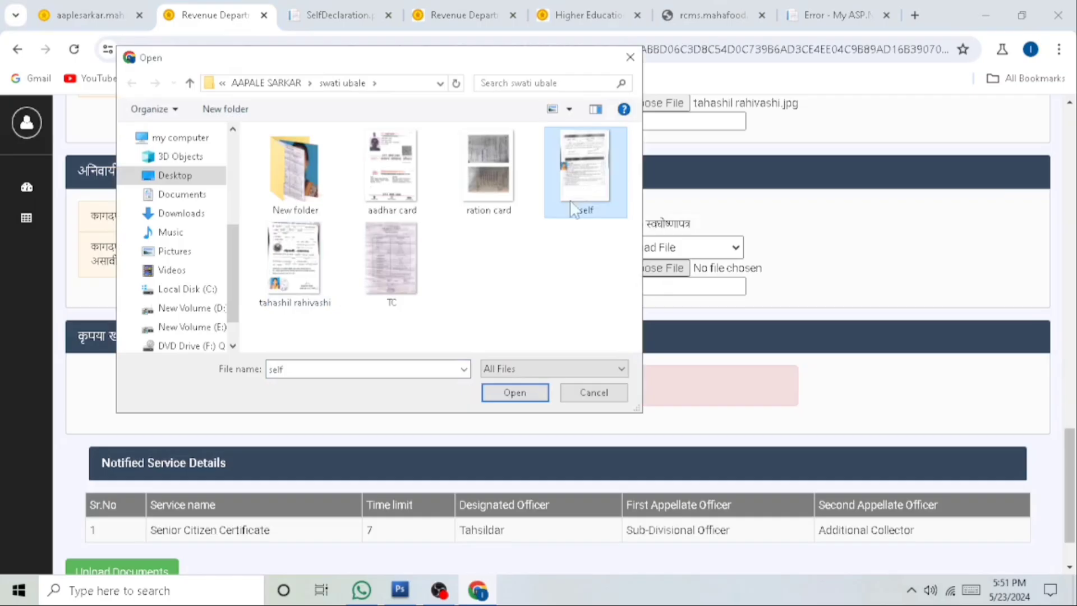
left_click(507, 393)
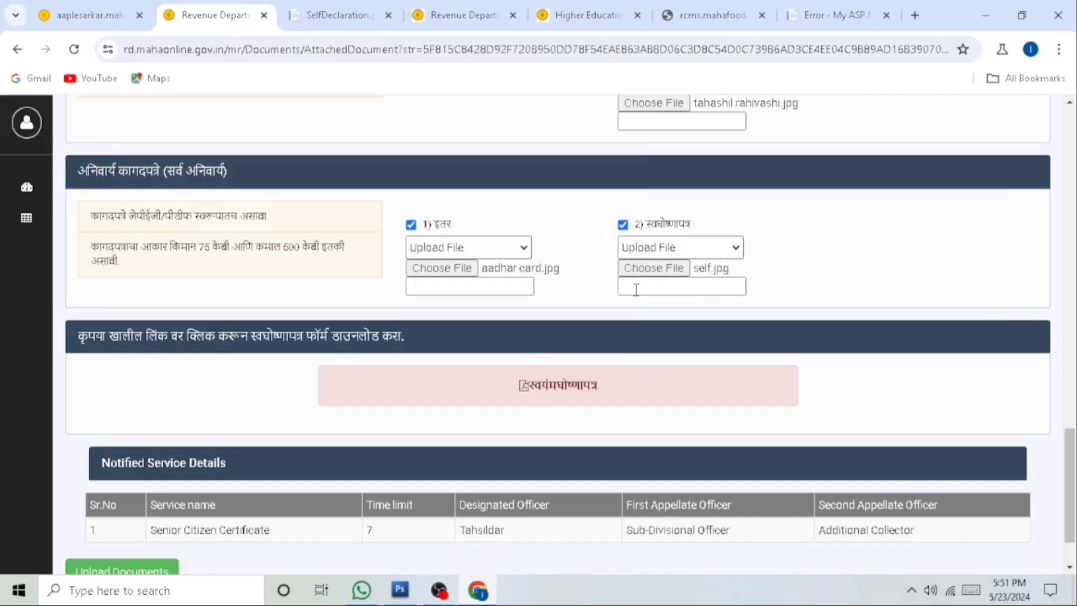
Upload all attached documents for the application and acknowledge the information message to continue to the fee payment
scroll(325, 401, "down", 2)
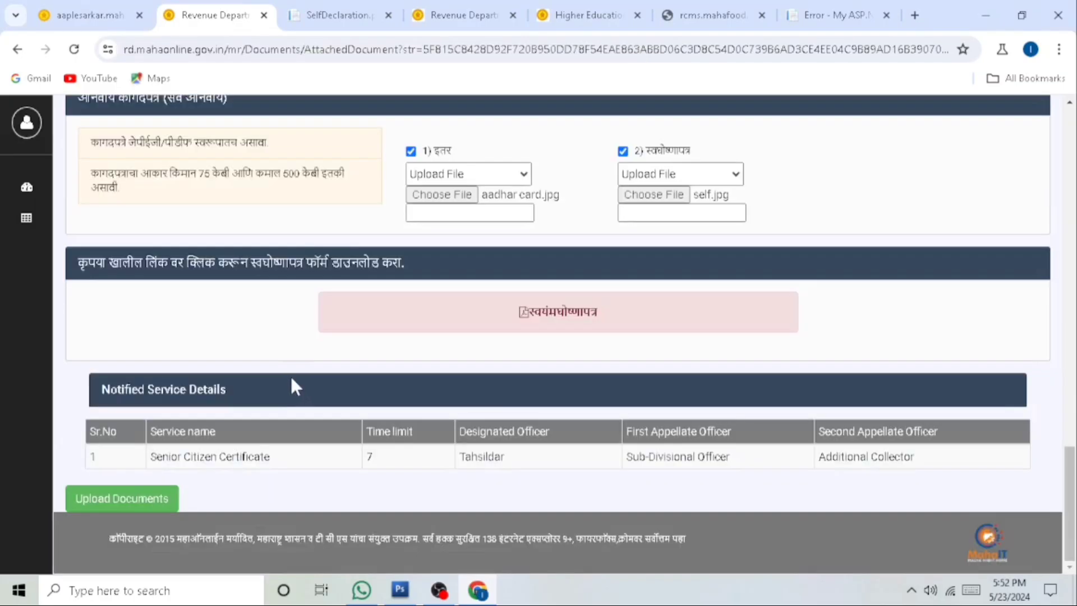
left_click(147, 507)
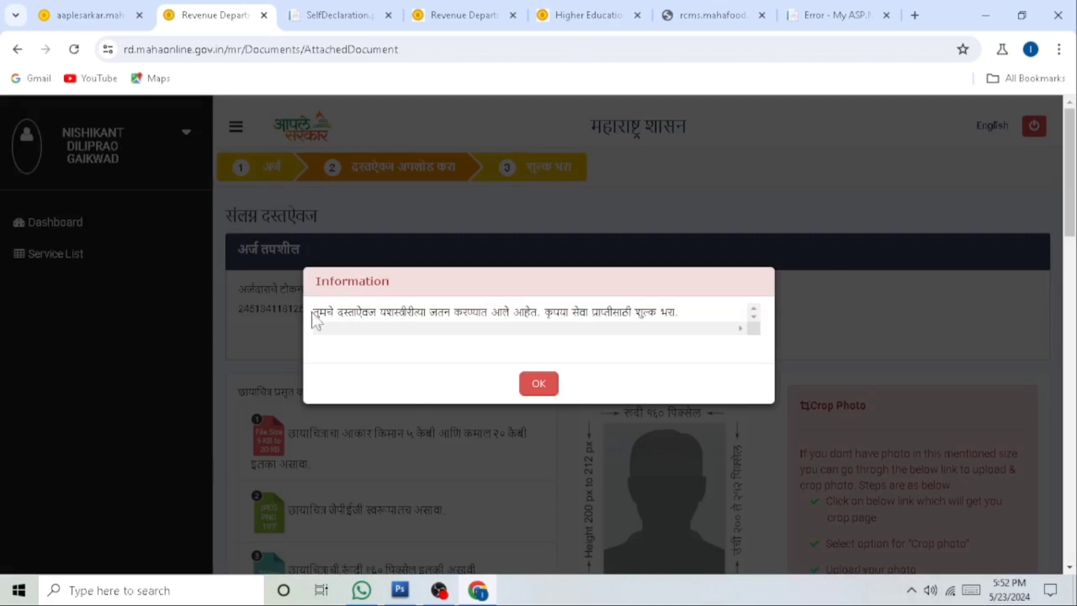
left_click_drag(314, 316, 685, 316)
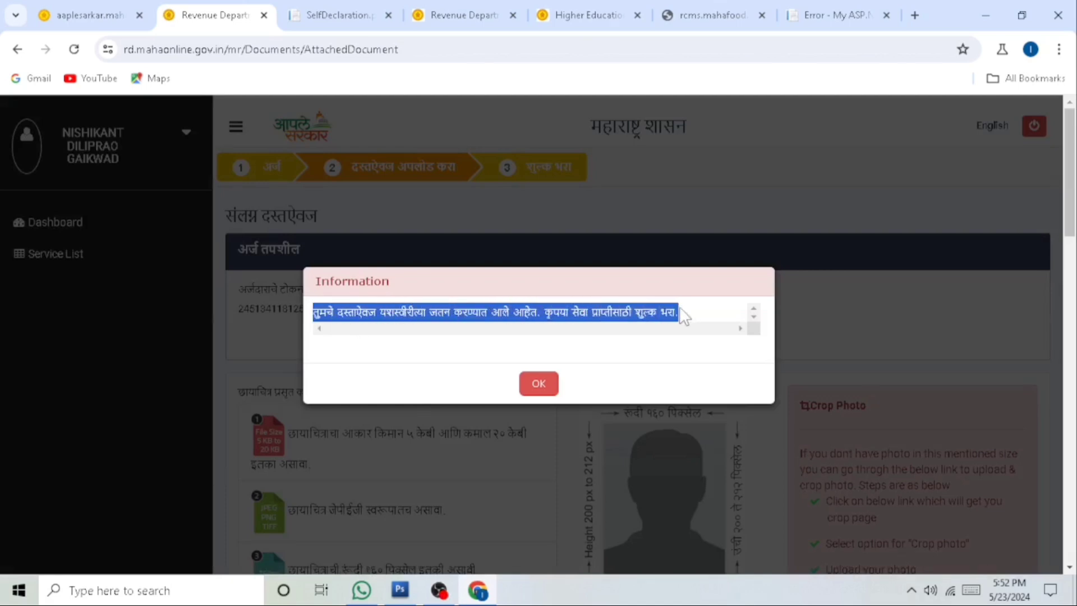
left_click(539, 385)
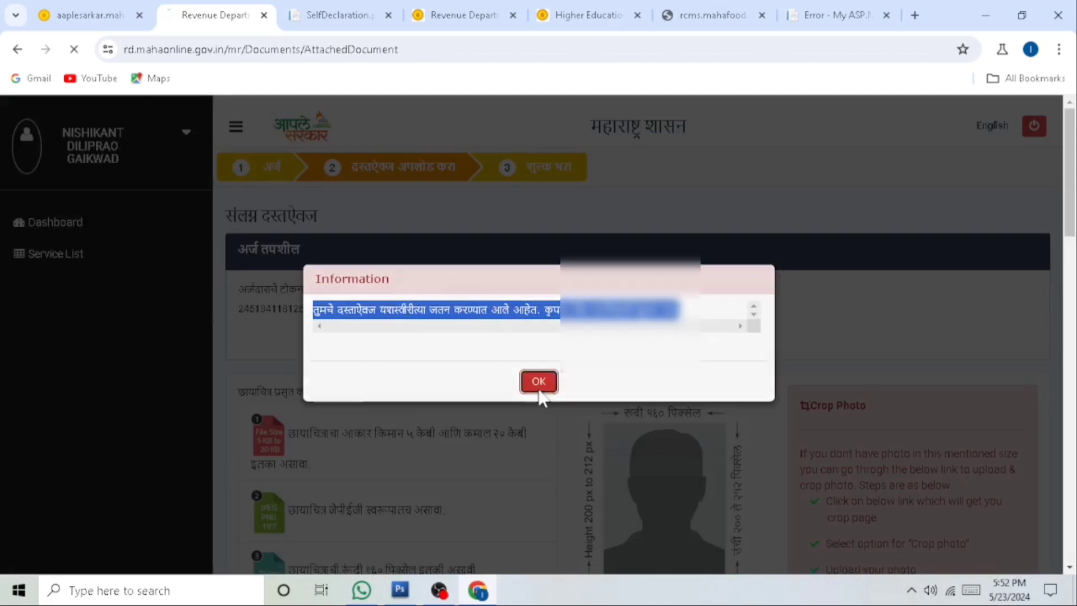
Check and confirm the total application fee, and proceed to payment with PayGov (Credit/Debit Card) Master/Visa/Rupay
left_click_drag(532, 452, 599, 449)
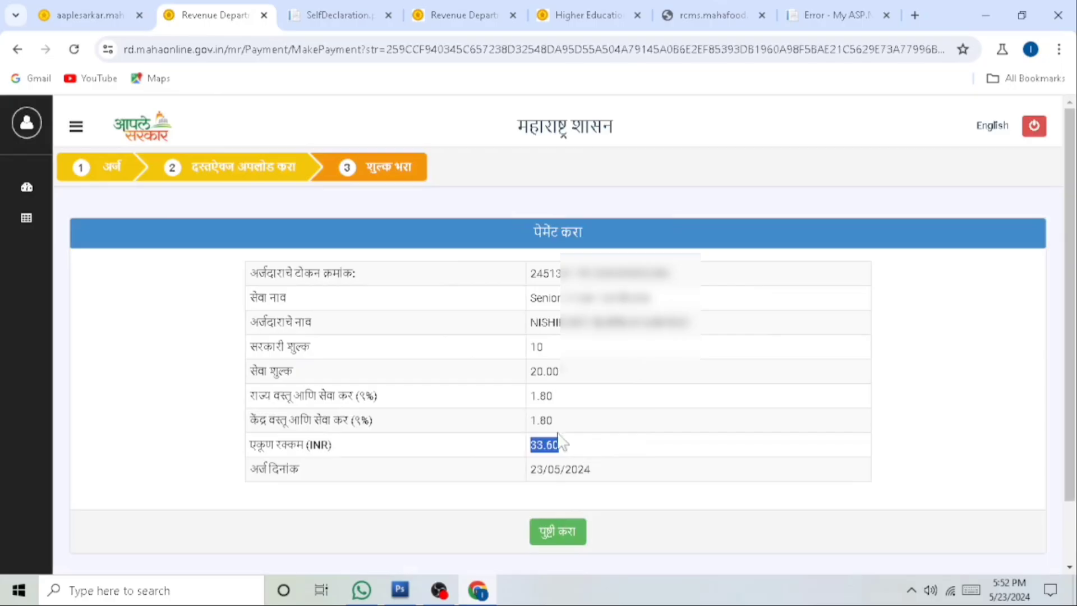
left_click(555, 538)
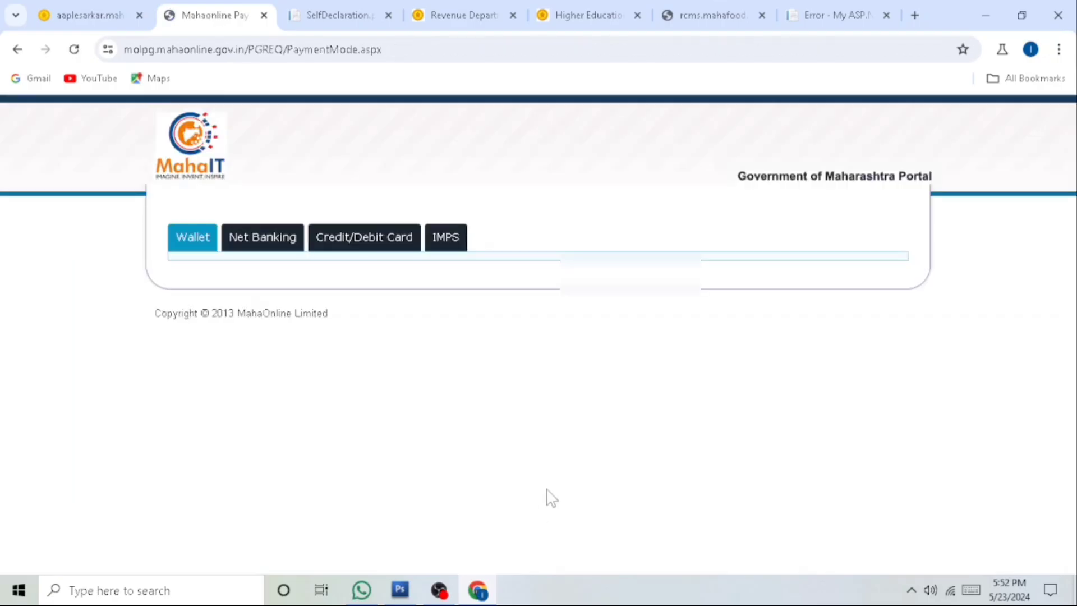
left_click(386, 243)
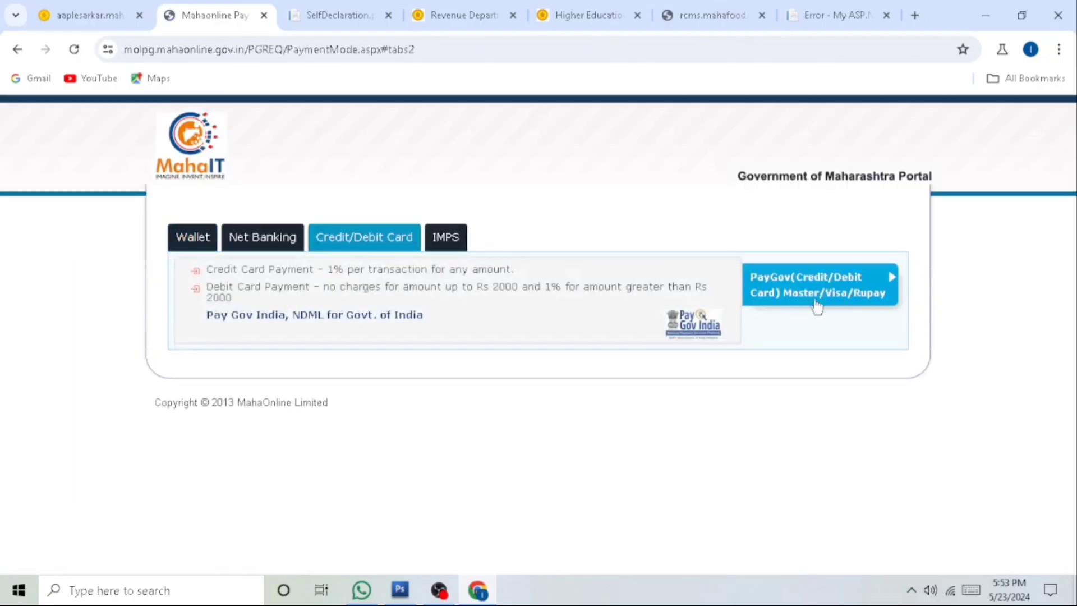
left_click(817, 297)
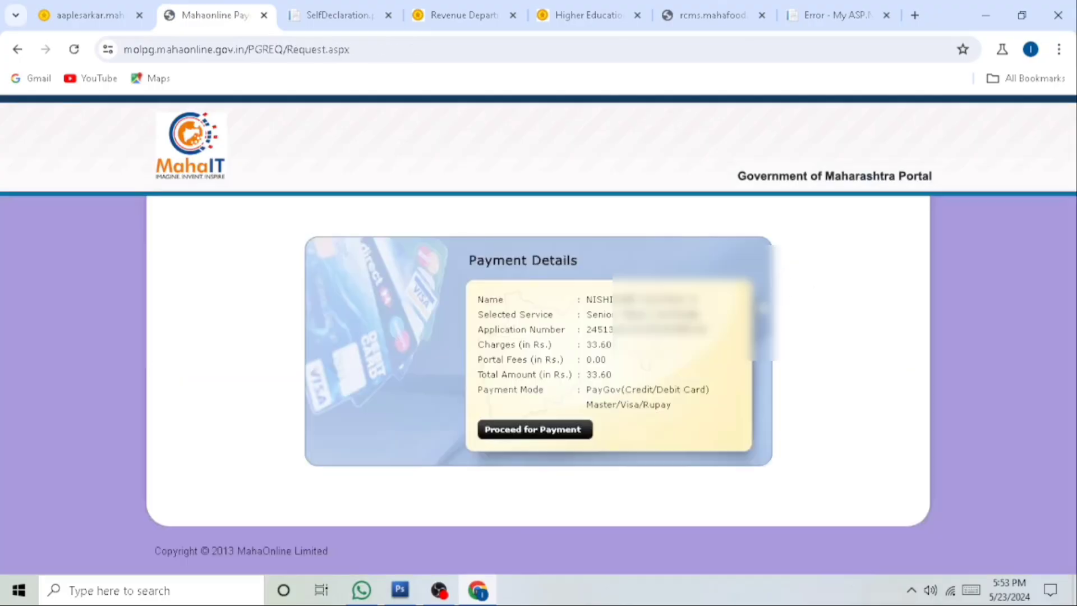
left_click(543, 432)
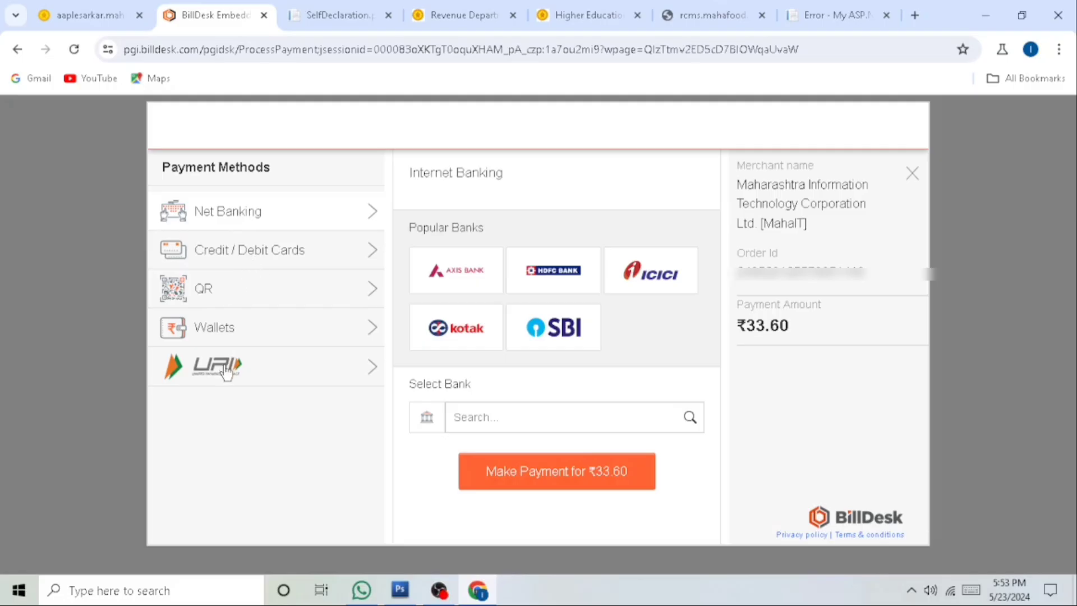
Choose QR as the payment method with BHIM UPI and start the ₹33.60 payment
left_click(219, 289)
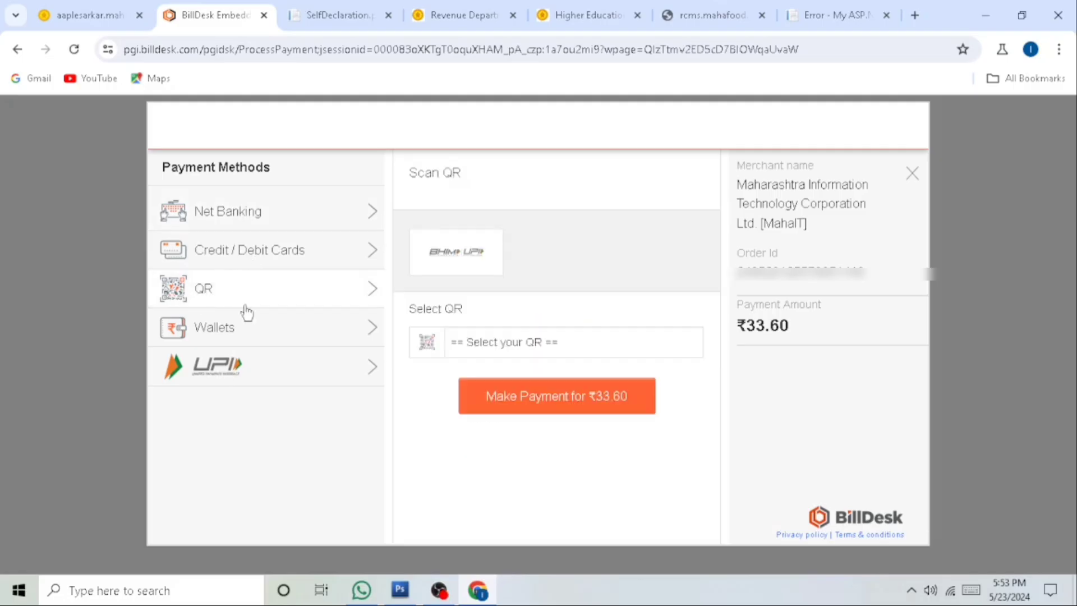
left_click(497, 342)
left_click(475, 378)
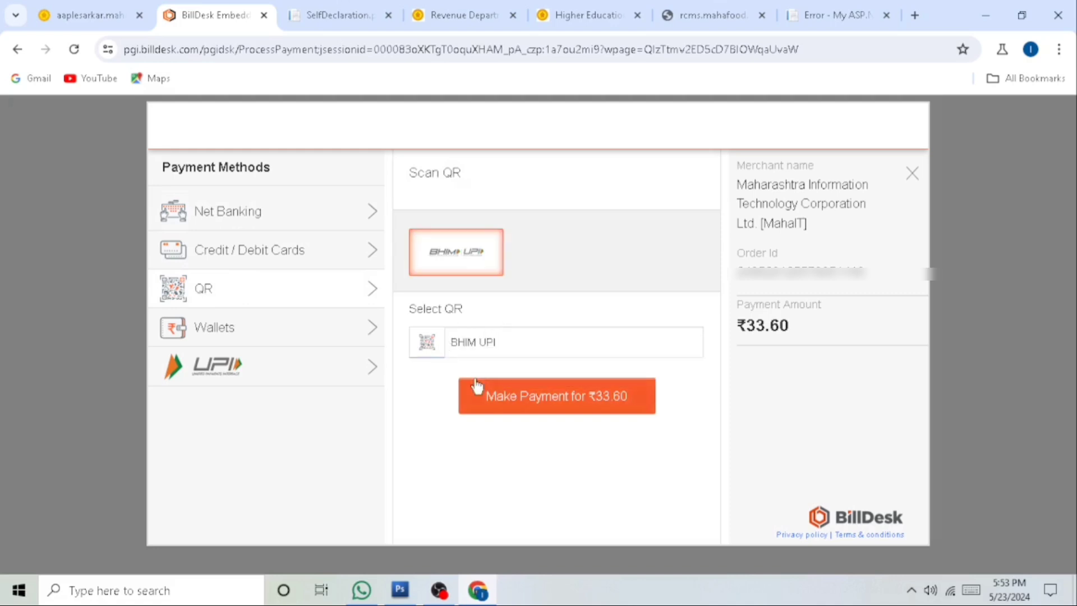
left_click(539, 401)
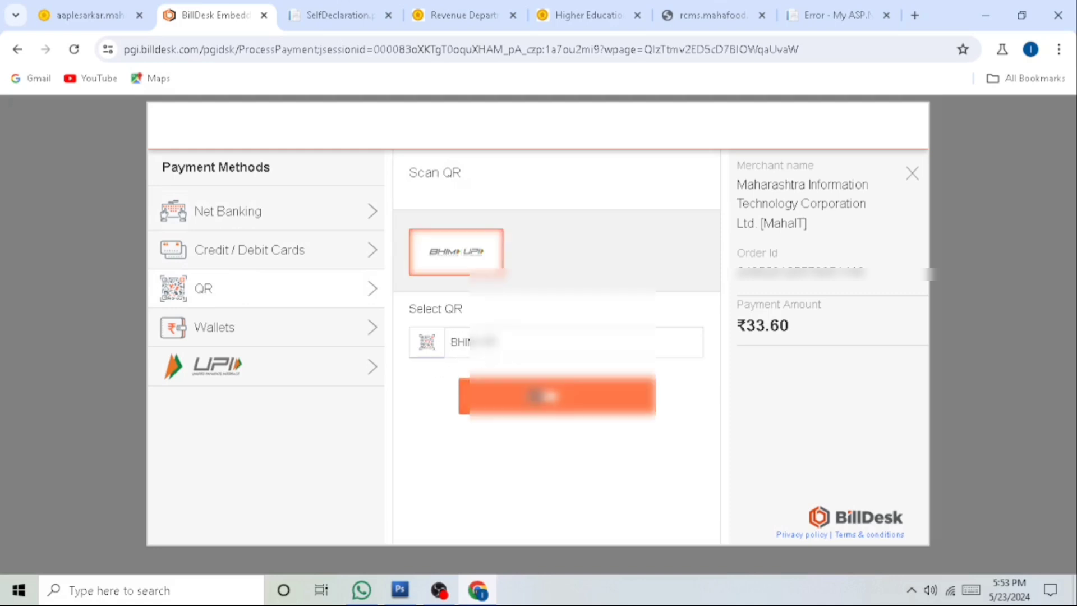